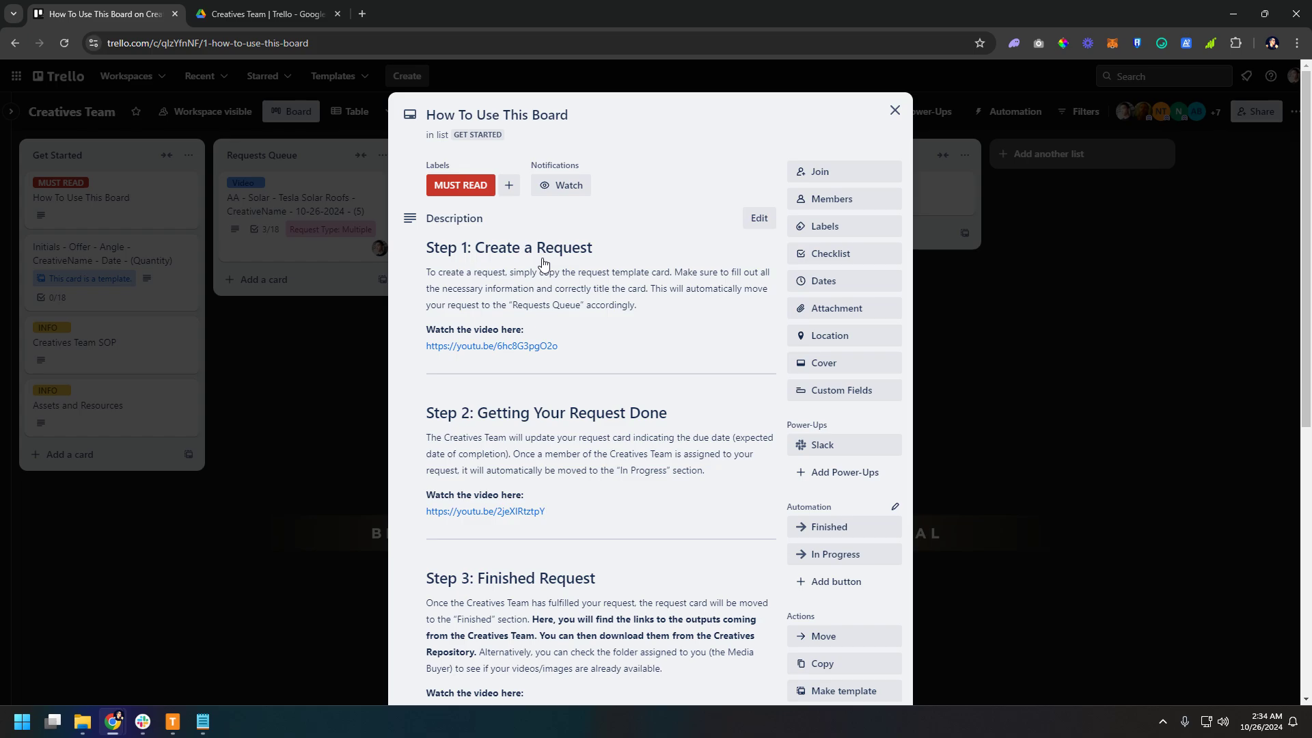
Step: Review the four request steps in the "How To Use This Board" card and return to the board
scroll(683, 296, down, 4)
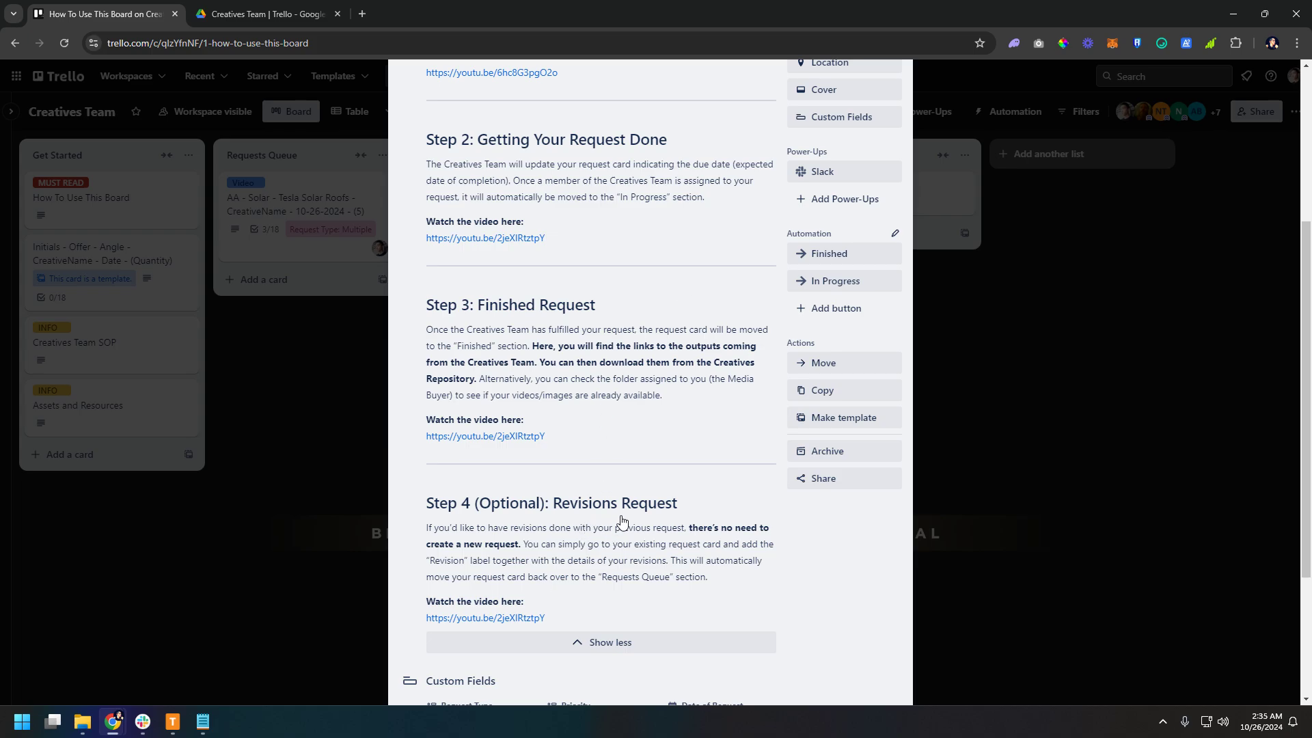
scroll(635, 520, up, 4)
click(895, 111)
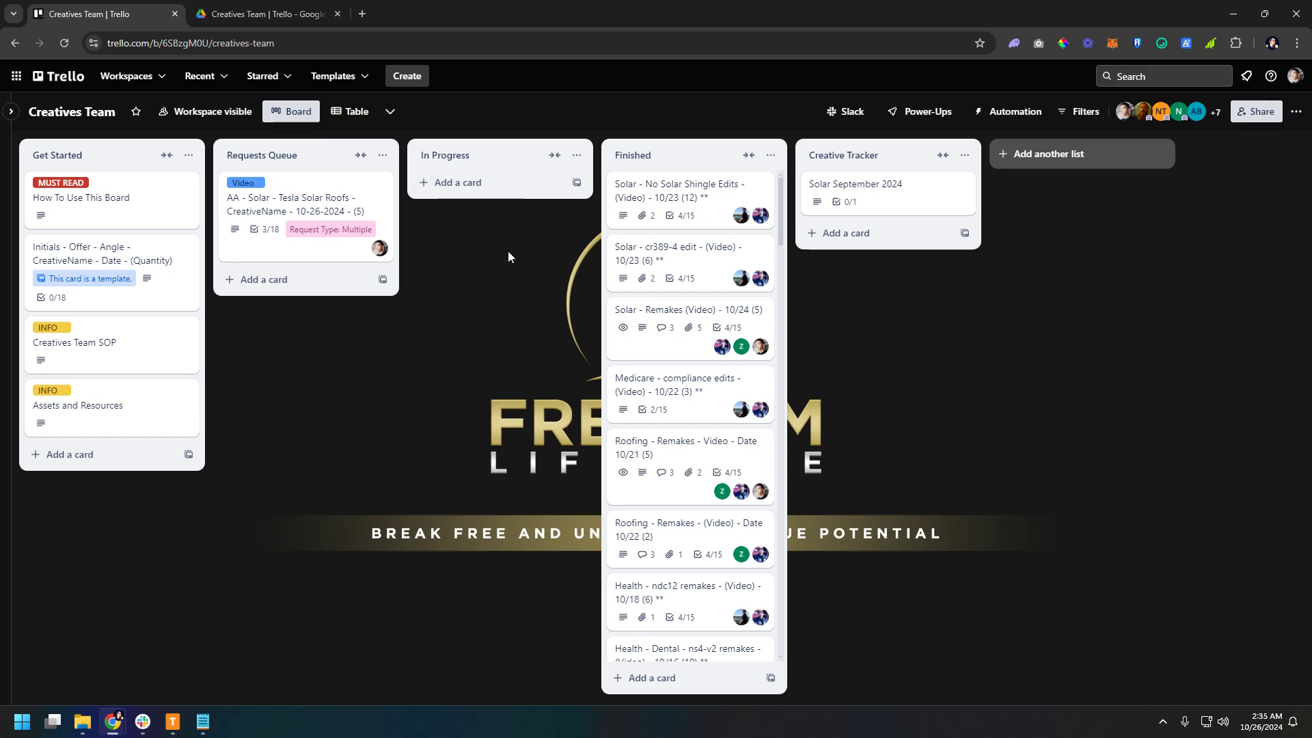
Step: Assign another board member to the Tesla Solar Roofs card in the Requests Queue and close the card
click(328, 205)
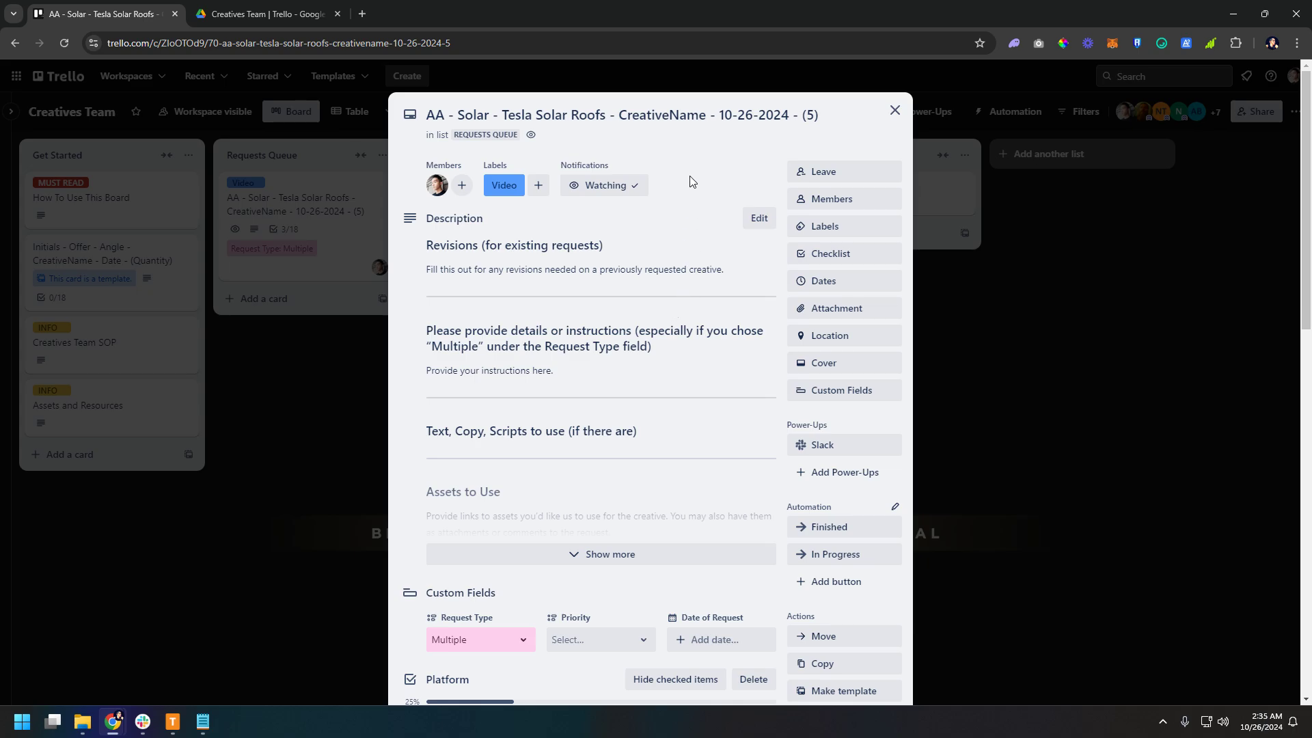
click(823, 200)
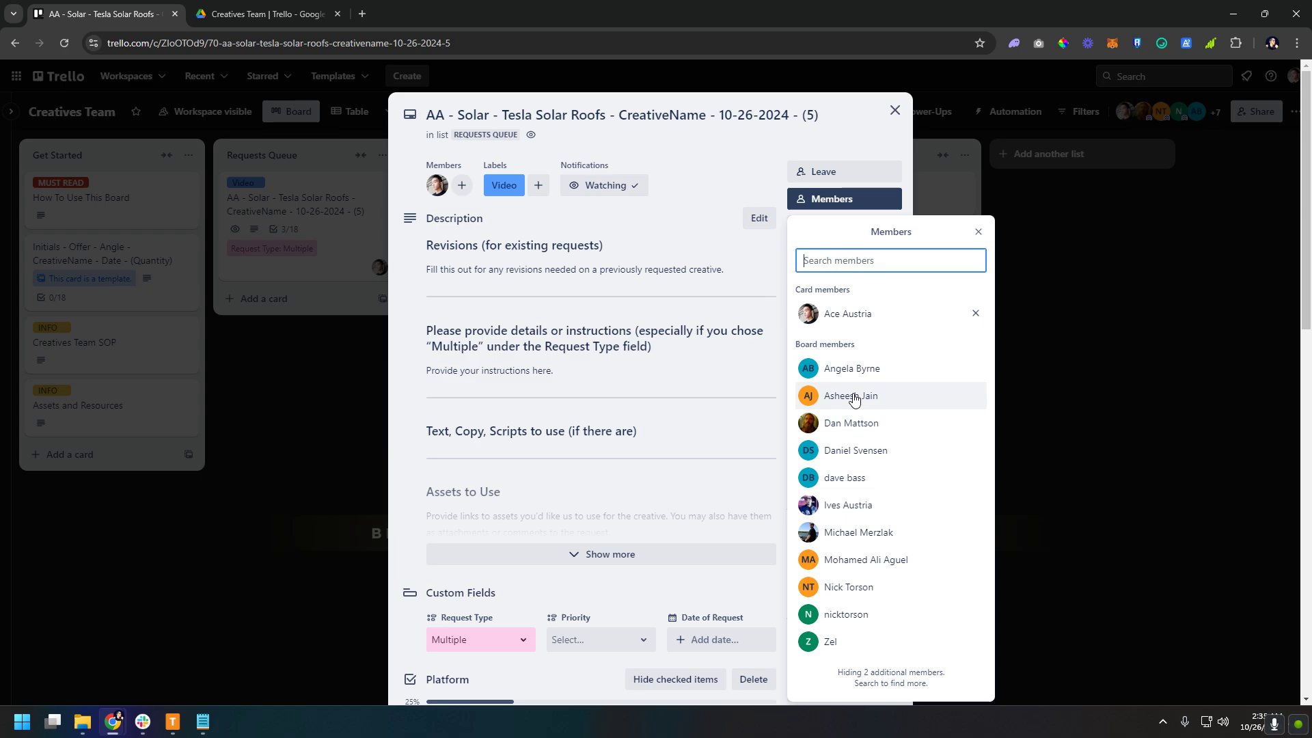
click(857, 508)
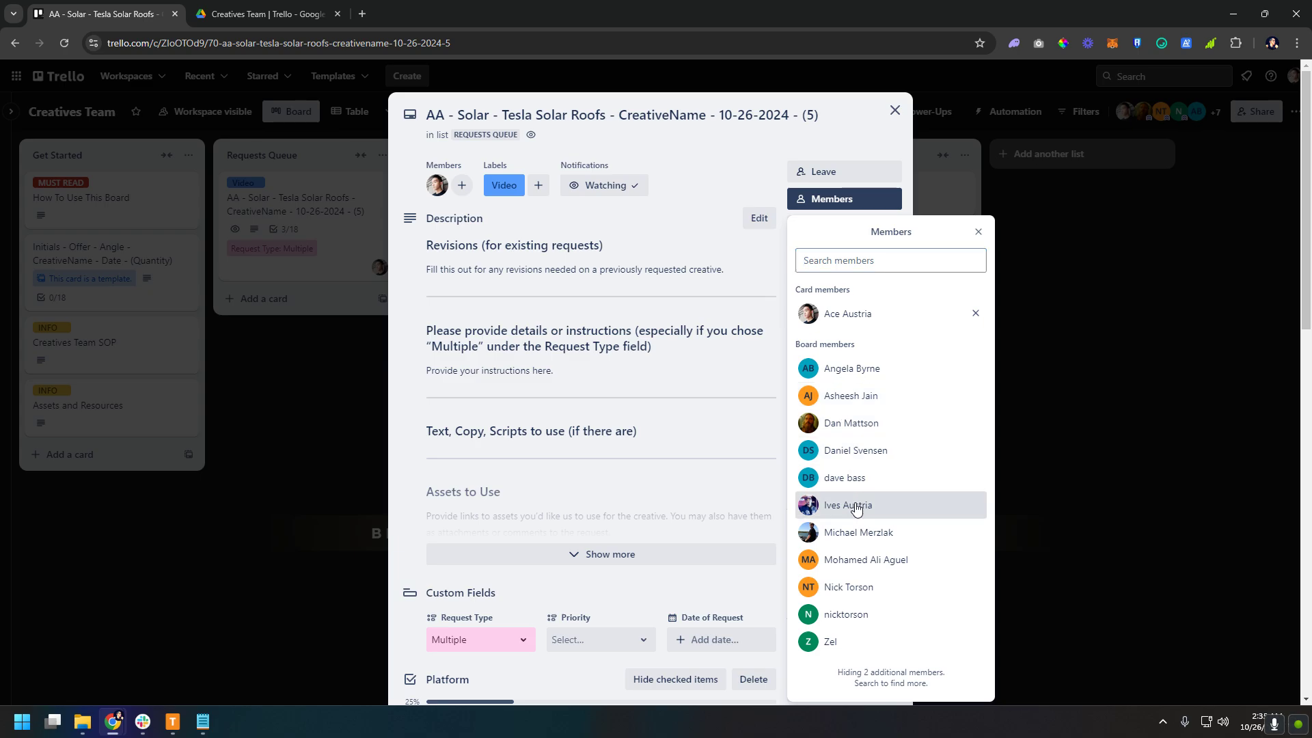
click(733, 176)
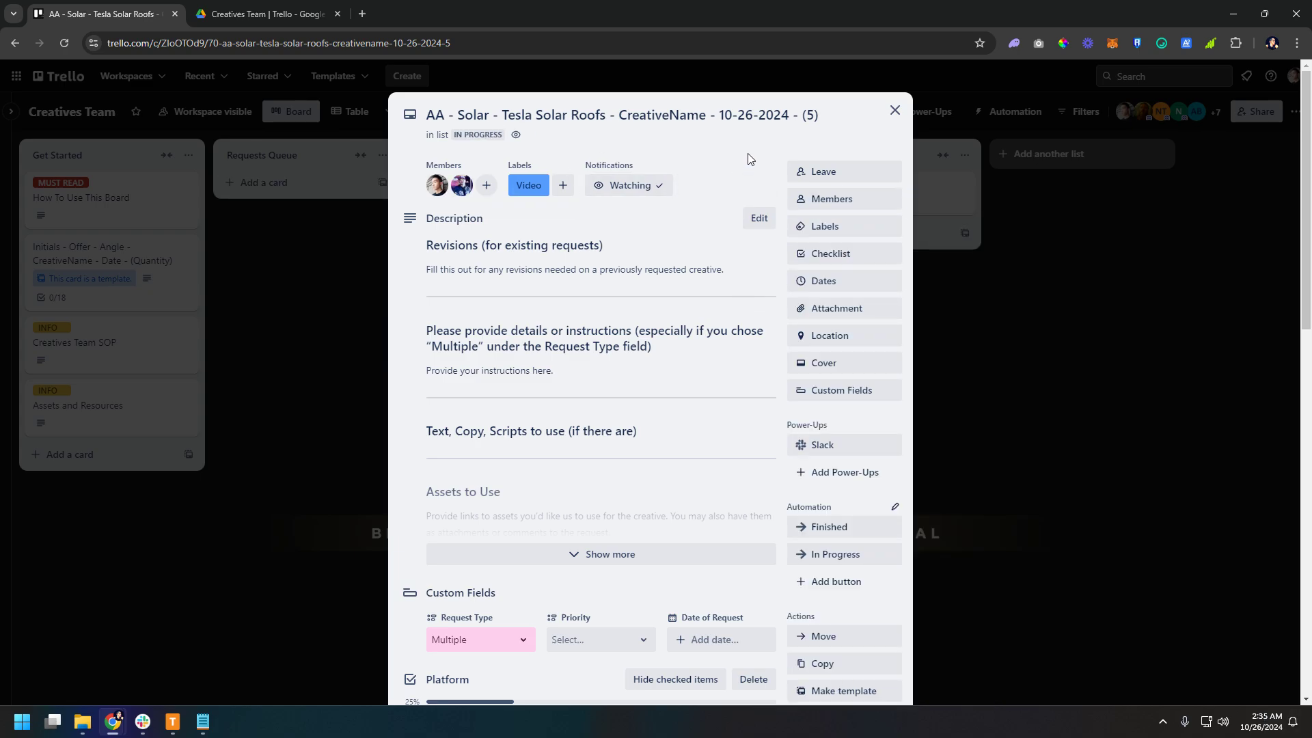
click(894, 110)
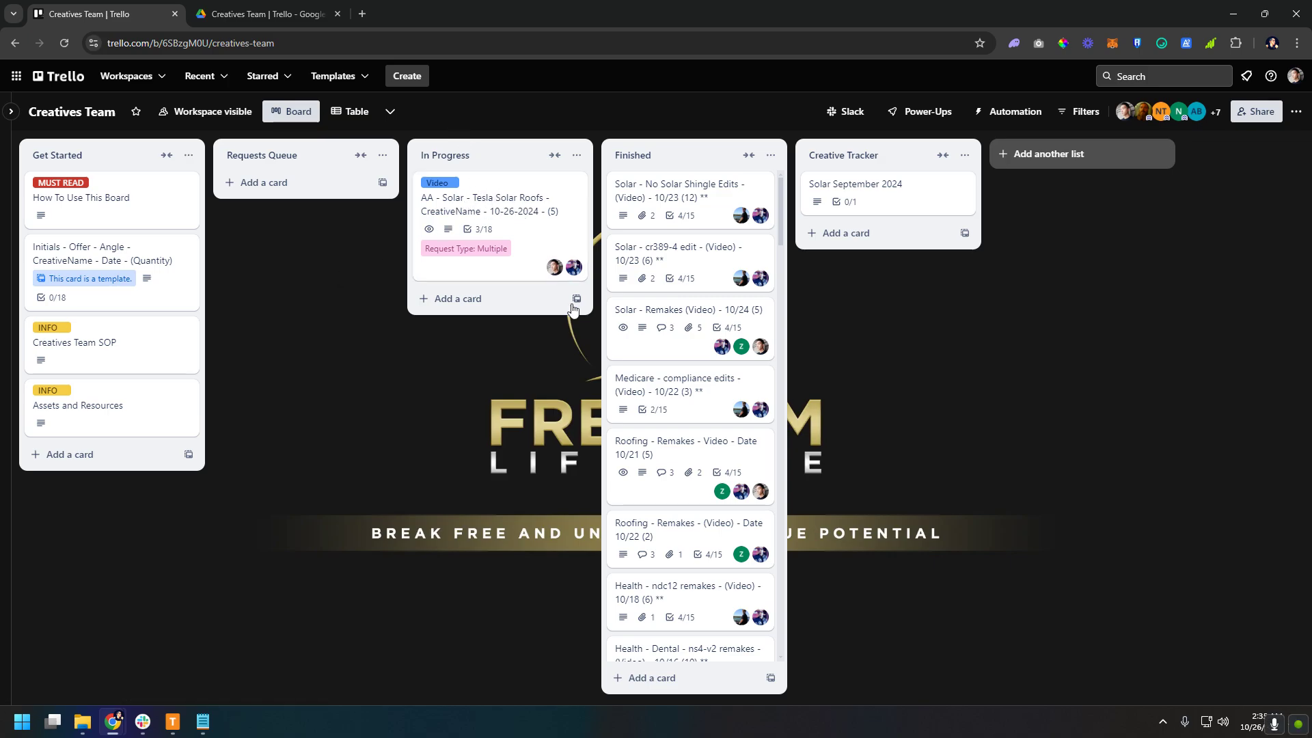
Step: Reopen the Tesla Solar Roofs card, expand its description and set a due date of 10/26/2024 at 7:35 AM with no reminder
click(529, 200)
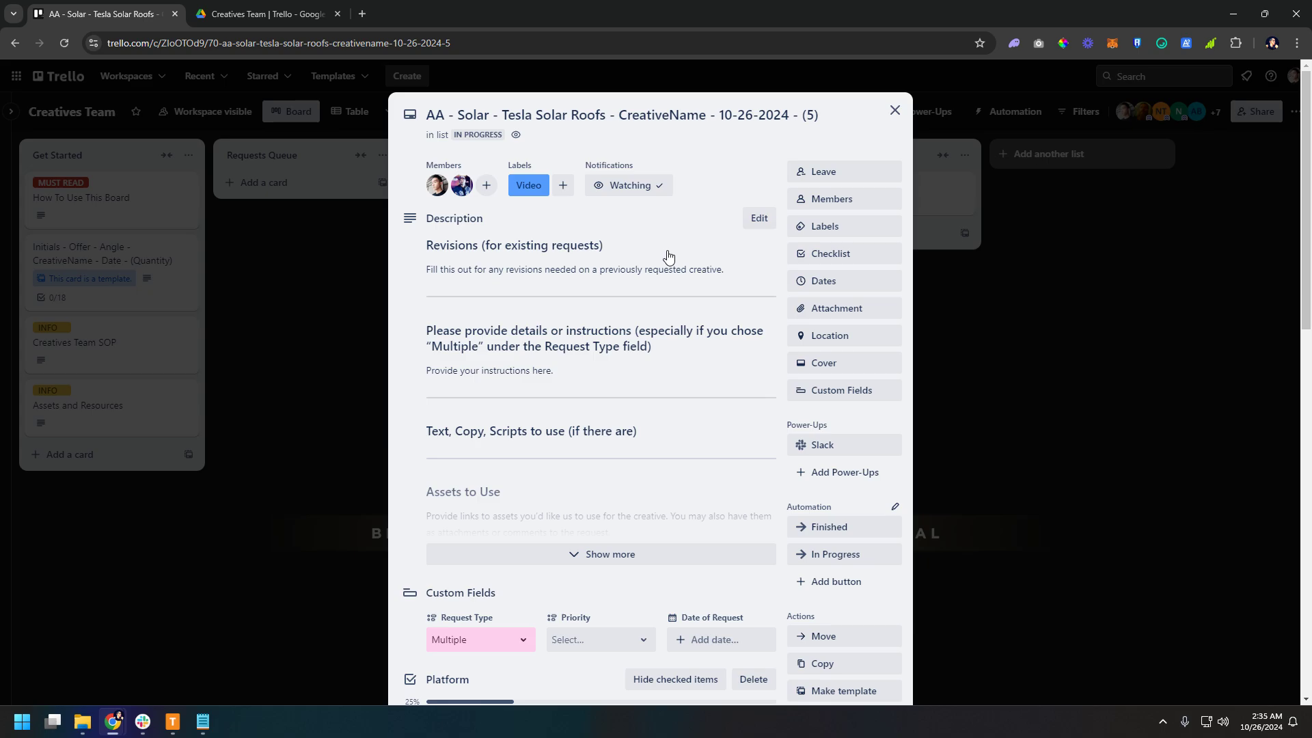
click(666, 551)
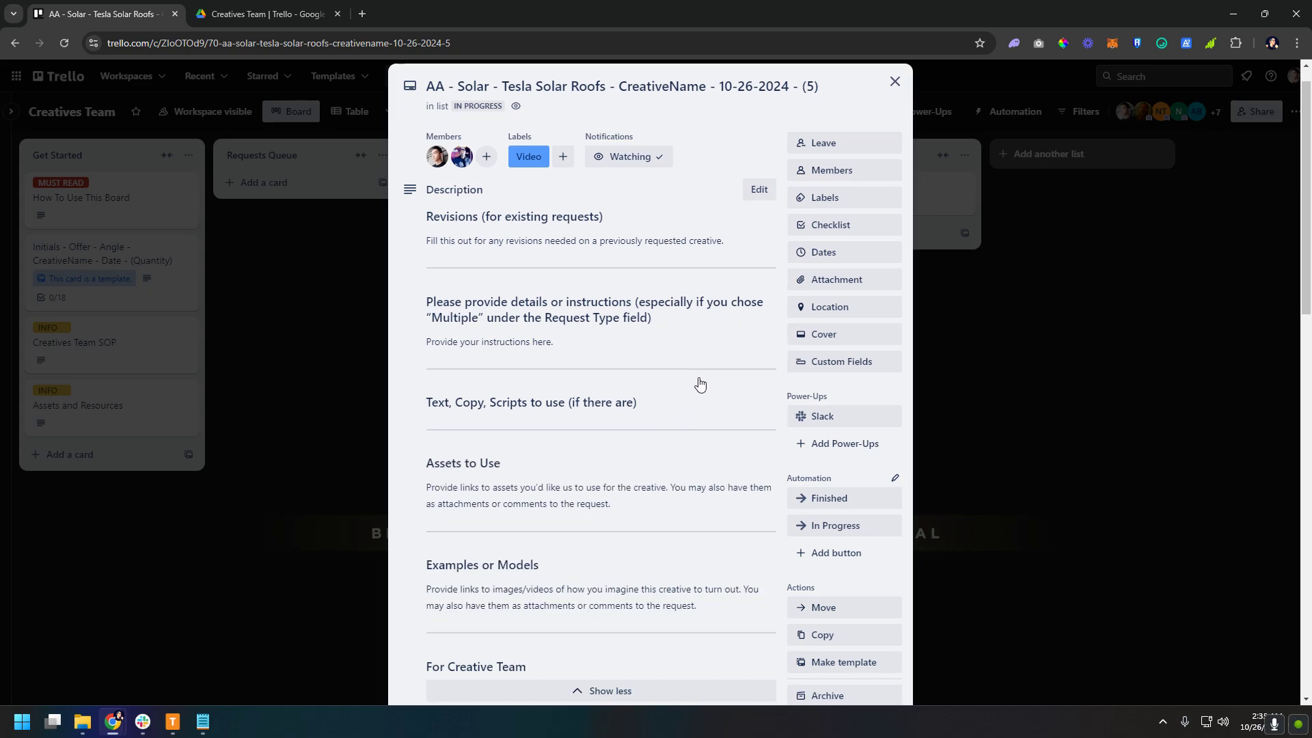
scroll(693, 396, down, 4)
scroll(697, 382, up, 2)
scroll(698, 348, down, 2)
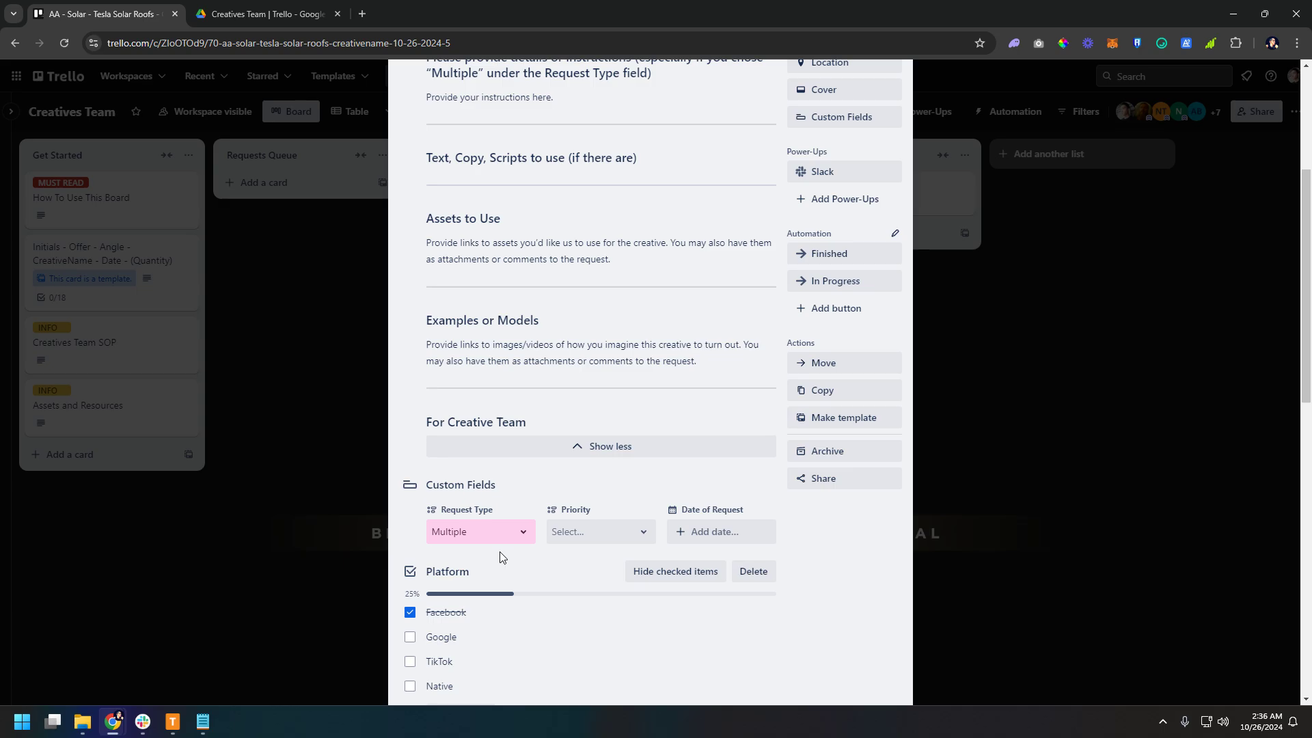
scroll(545, 532, up, 4)
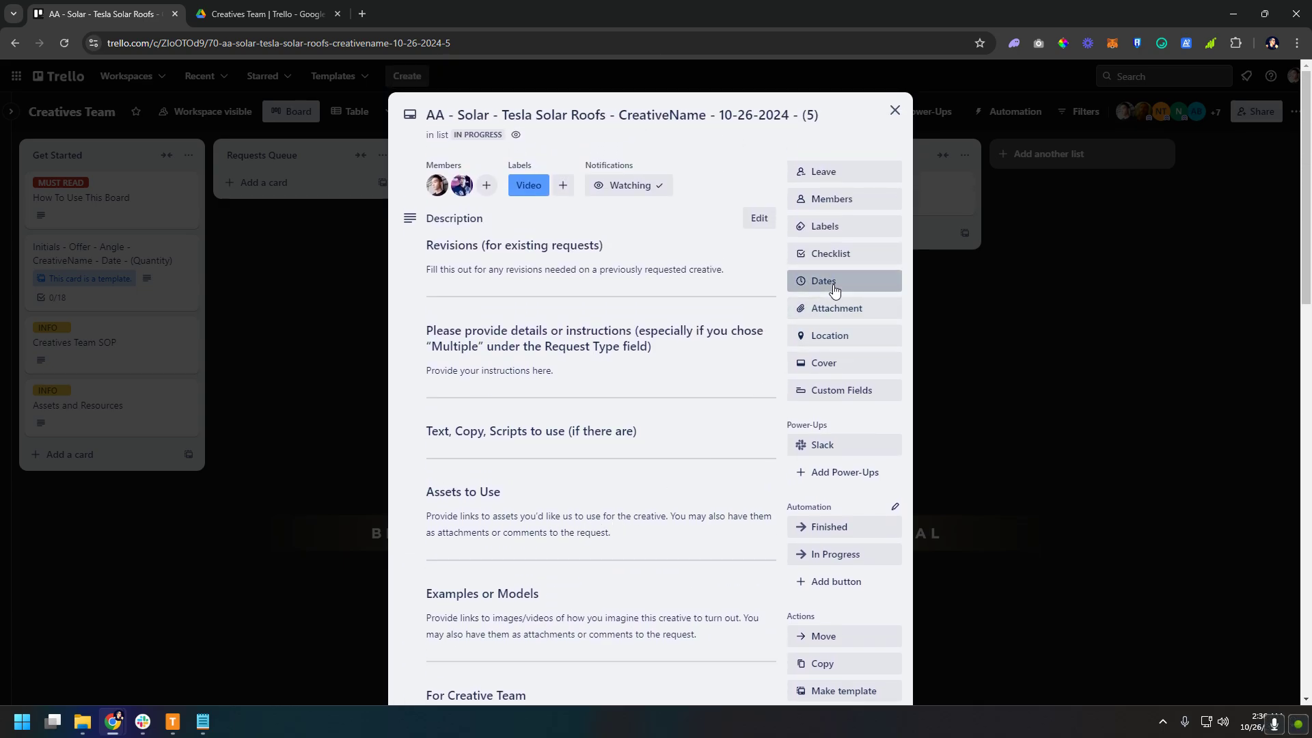
click(834, 287)
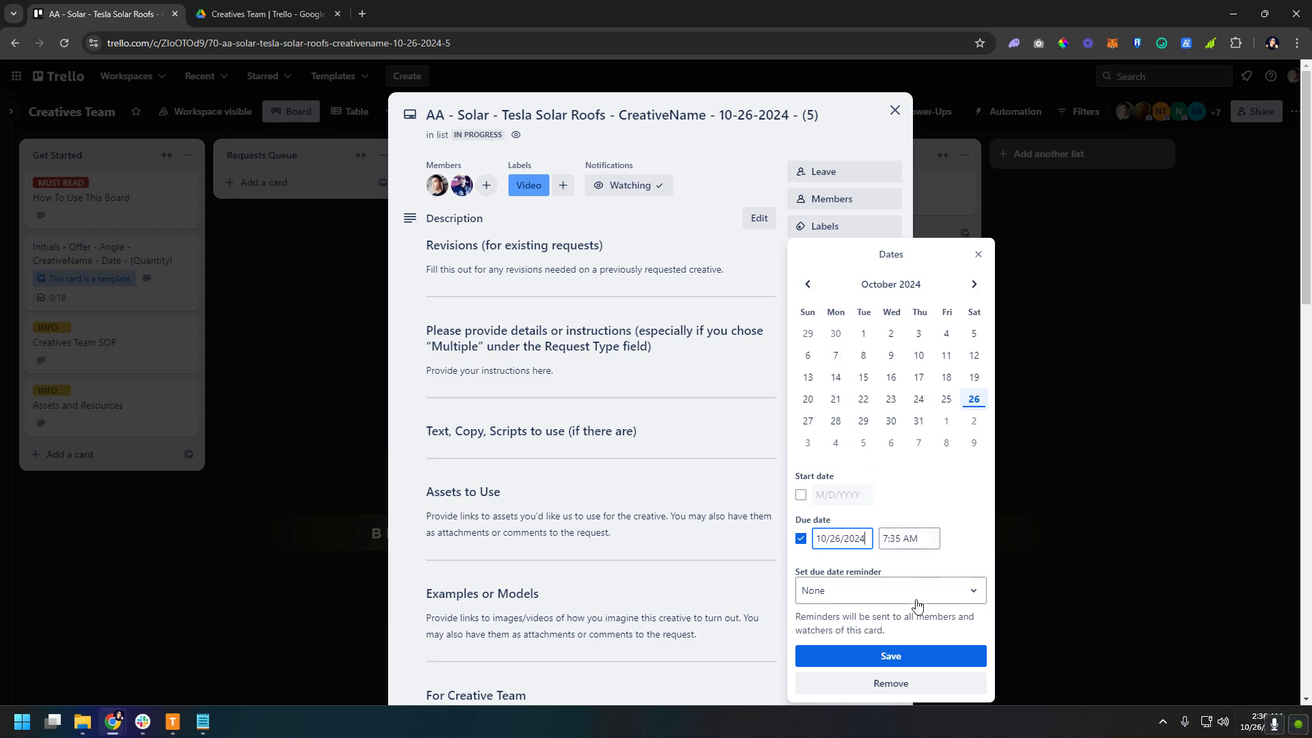
click(903, 656)
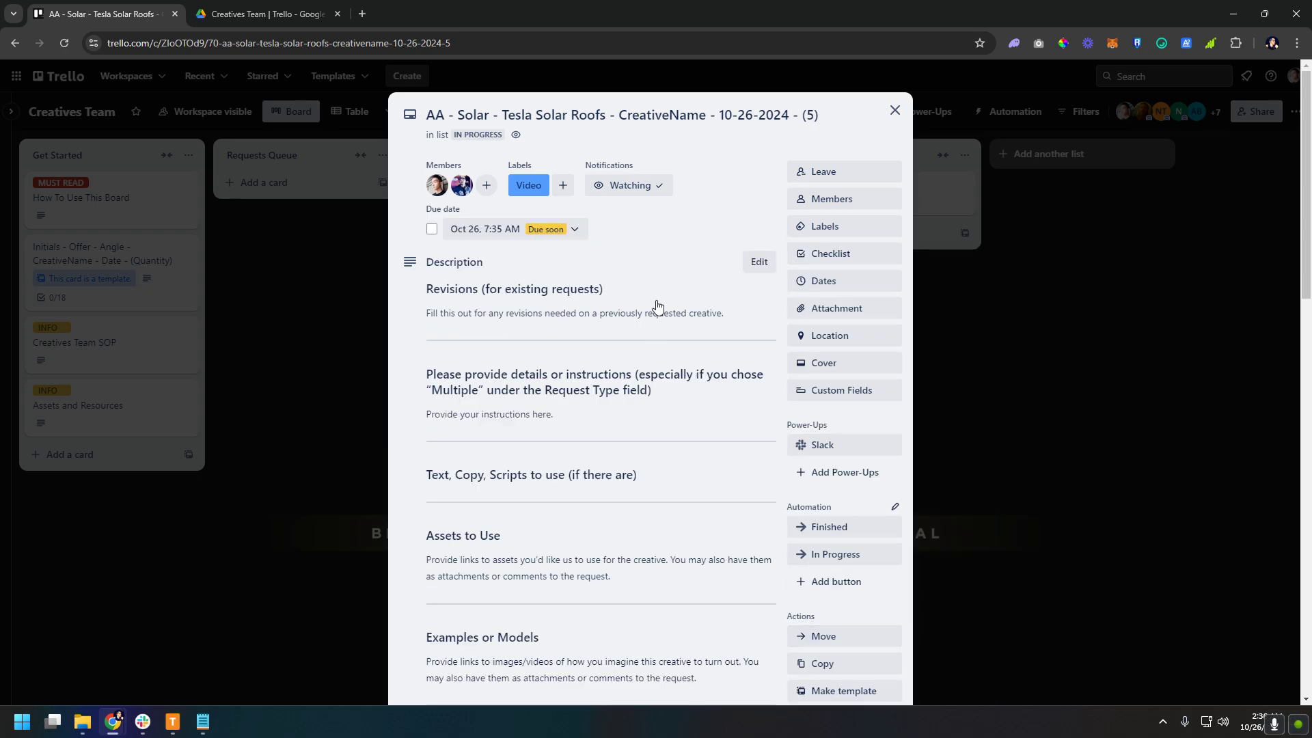
Step: Add the items Video 1, Video 2, Video 3, Video 4 and Video 5 to the "Request Progress (Creative Team ONLY)" checklist
scroll(660, 226, down, 15)
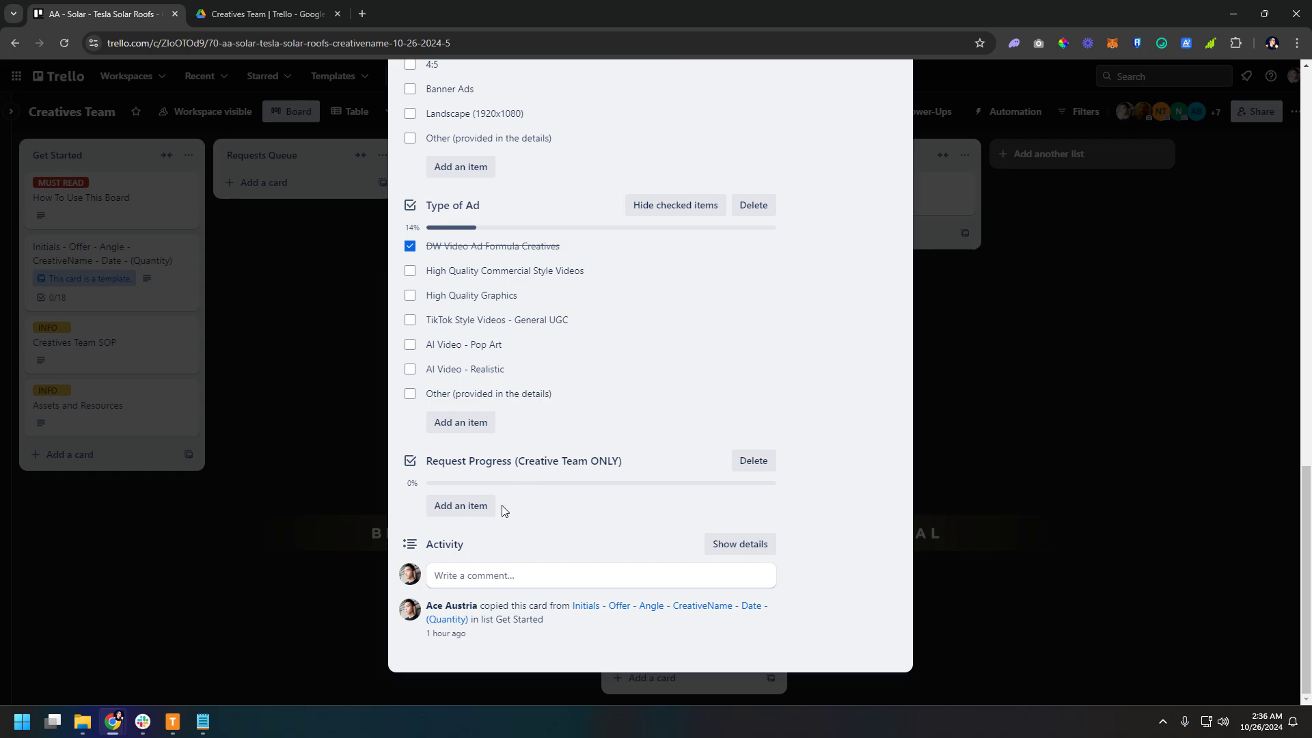
click(484, 506)
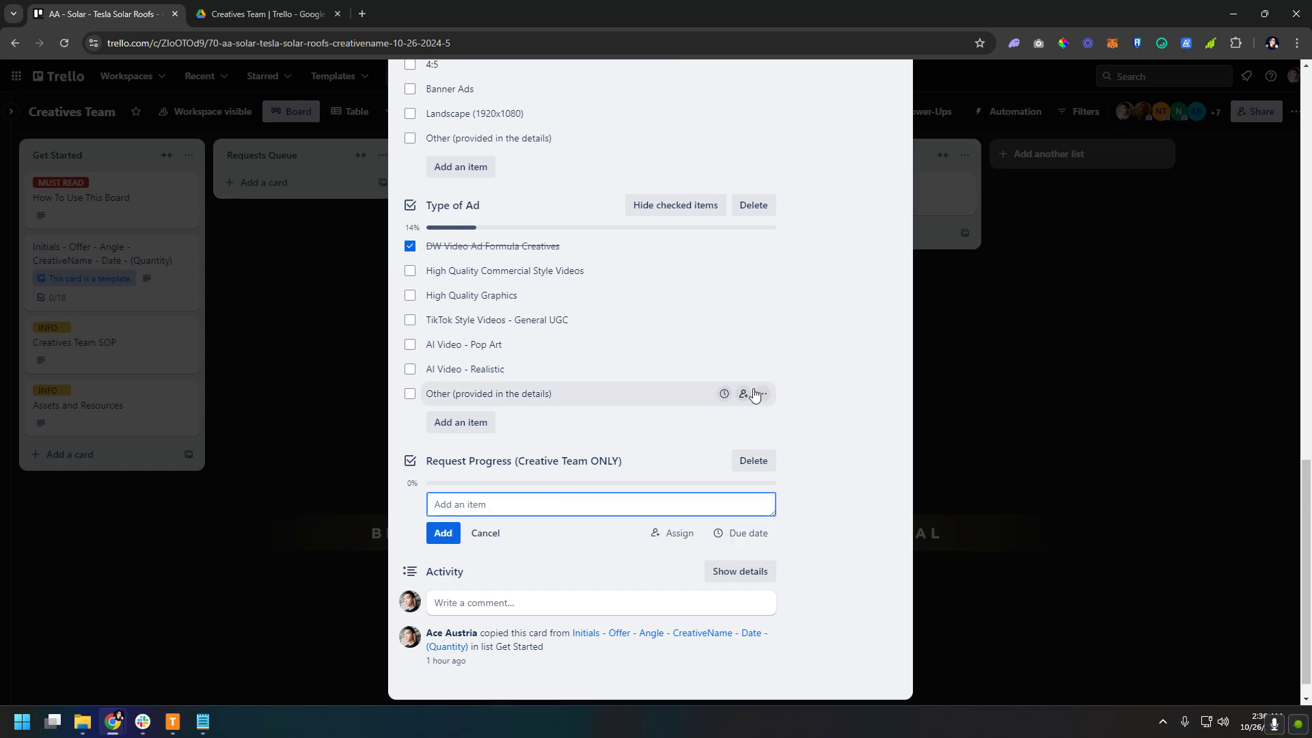
scroll(818, 368, up, 15)
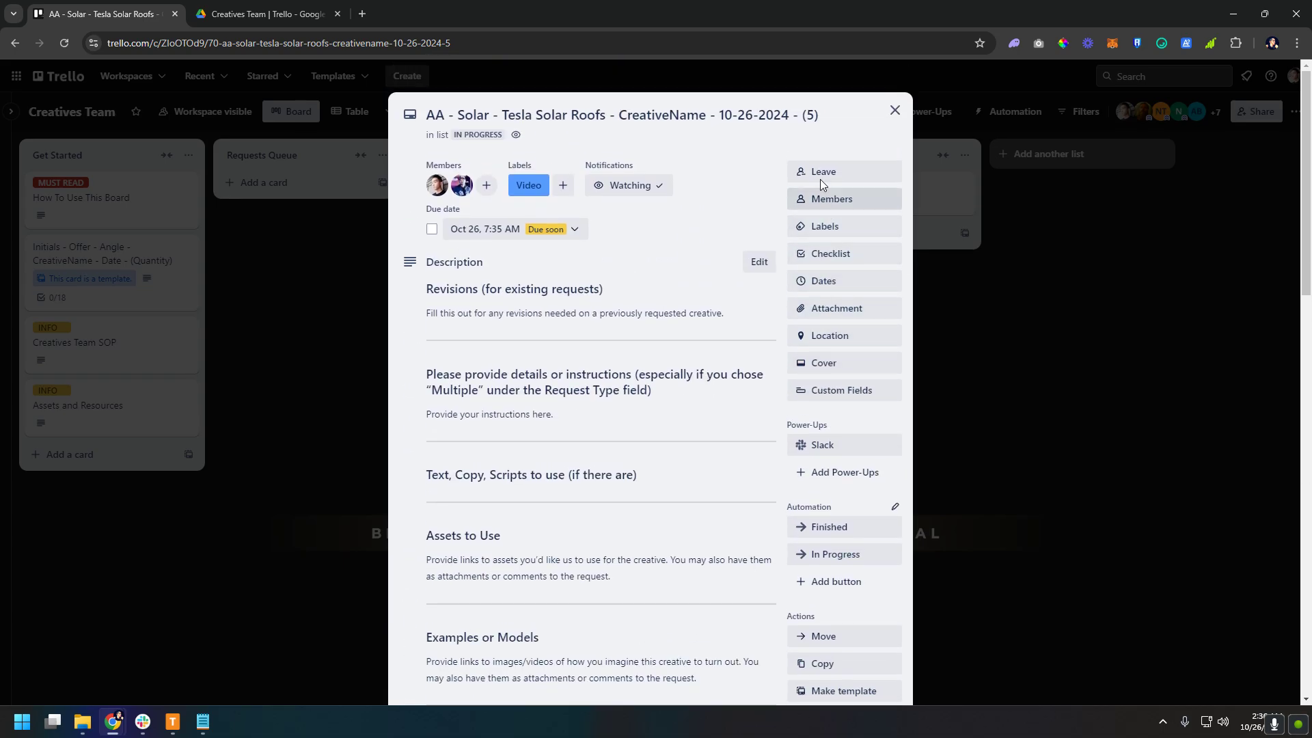
scroll(677, 391, down, 15)
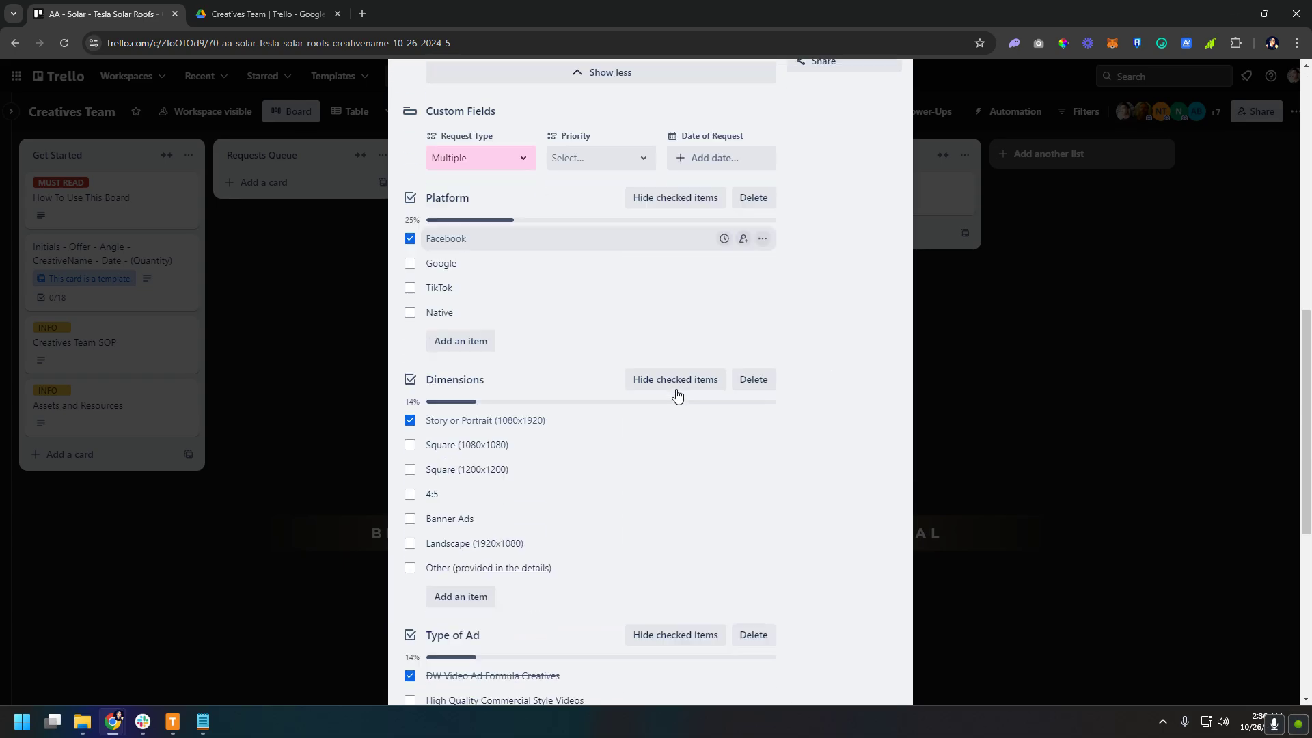
text(Video 1)
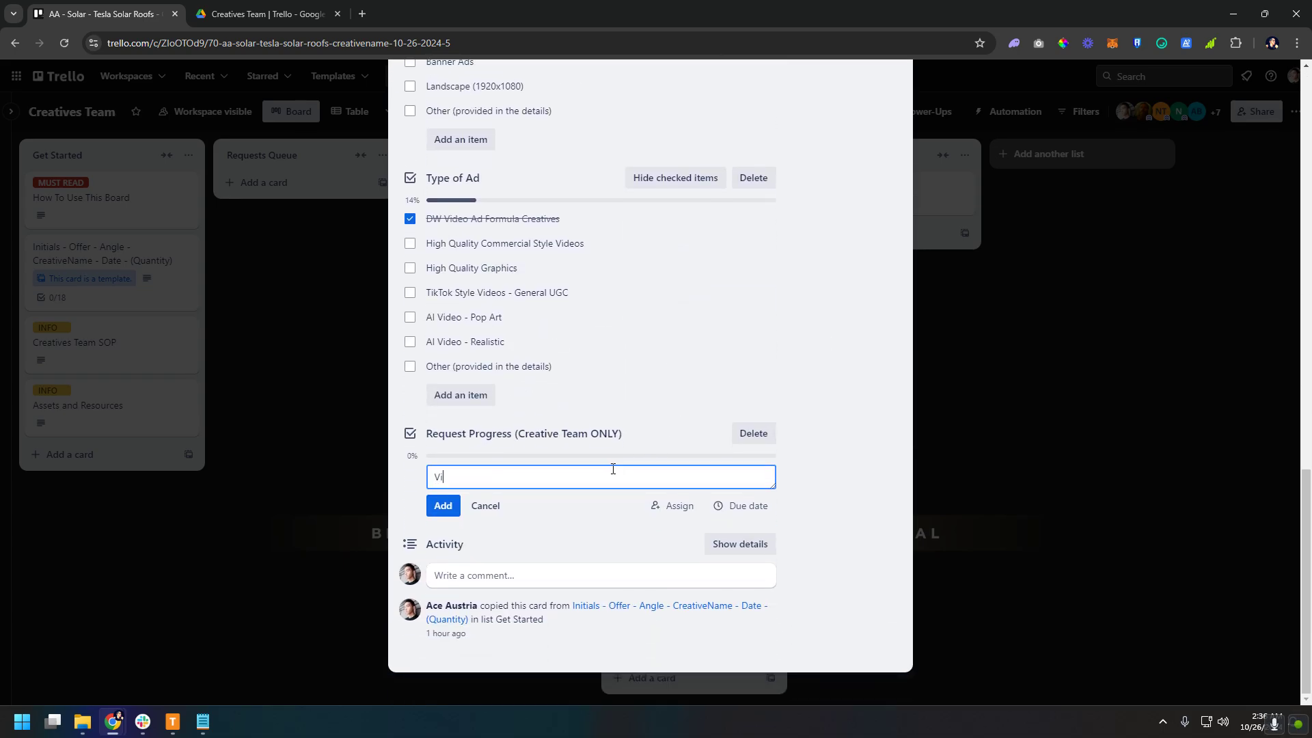
key(Return)
text(Video 2)
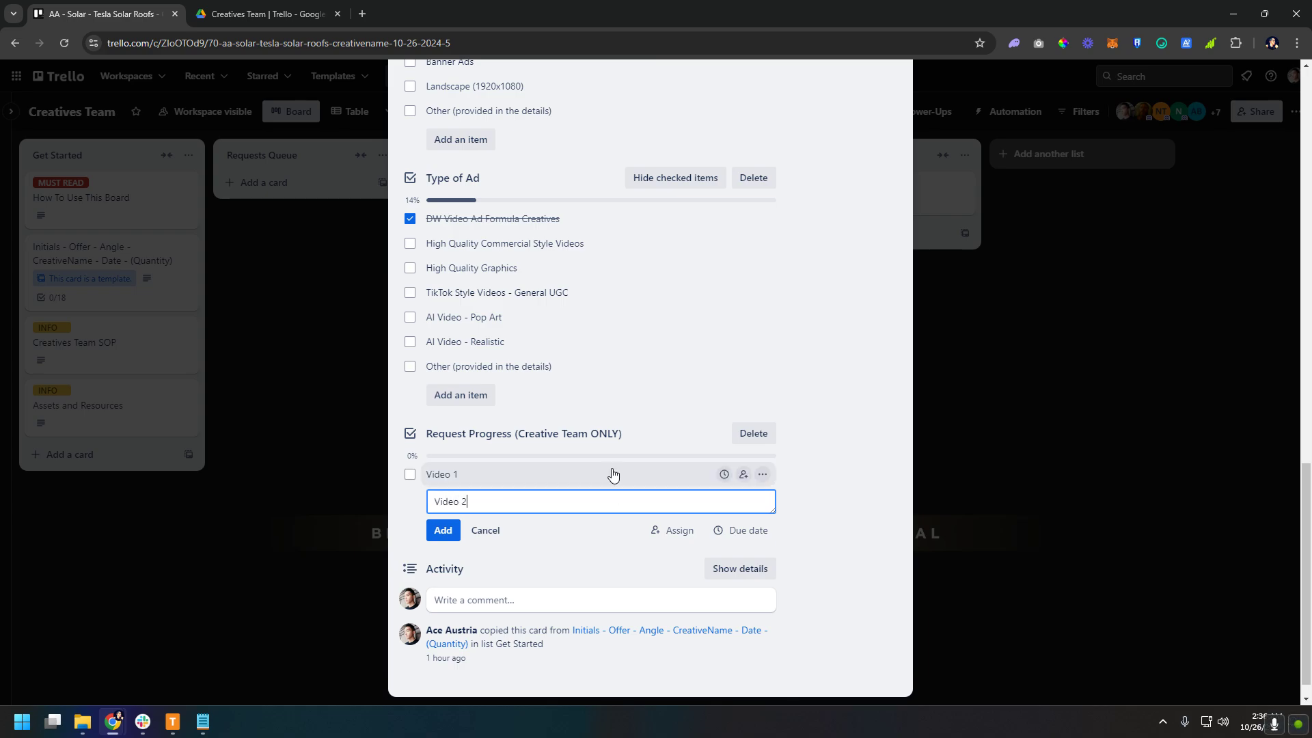
key(Return)
text(Video 3)
key(Return)
text(V)
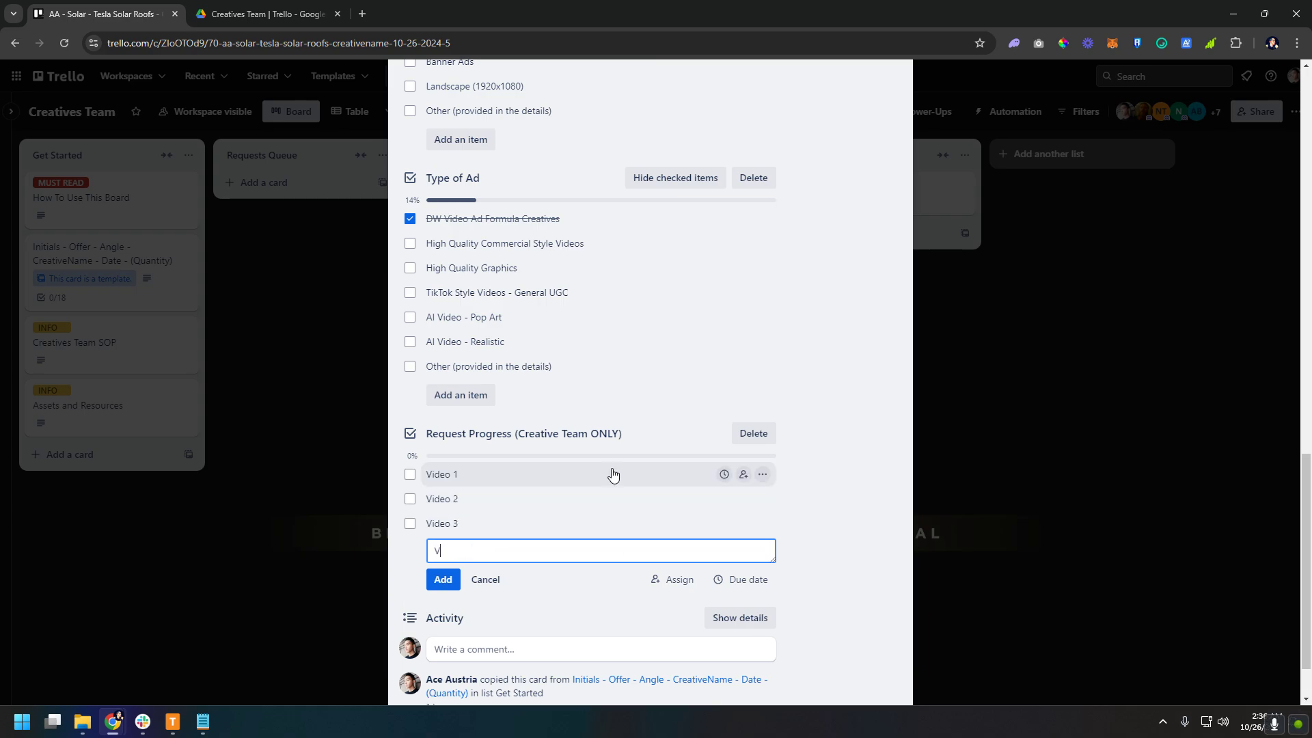
text(ideo 4)
key(Return)
text(V)
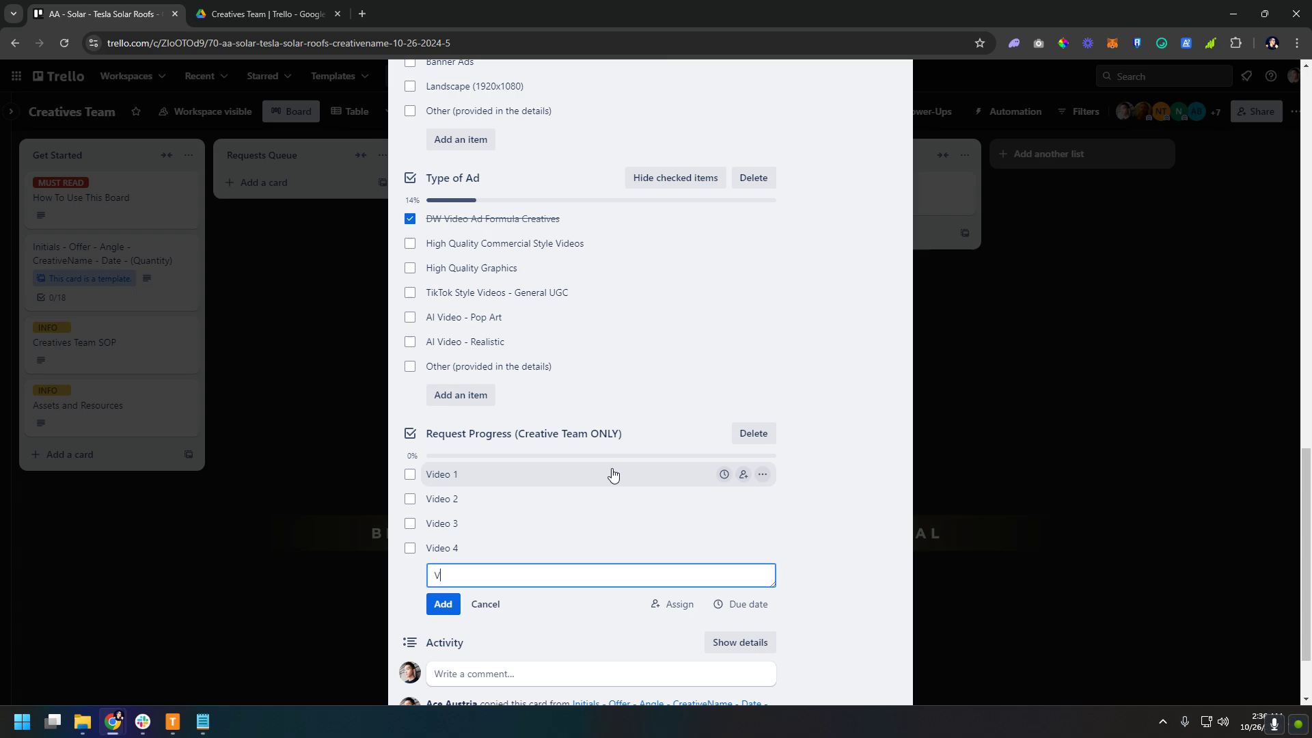
key(Return)
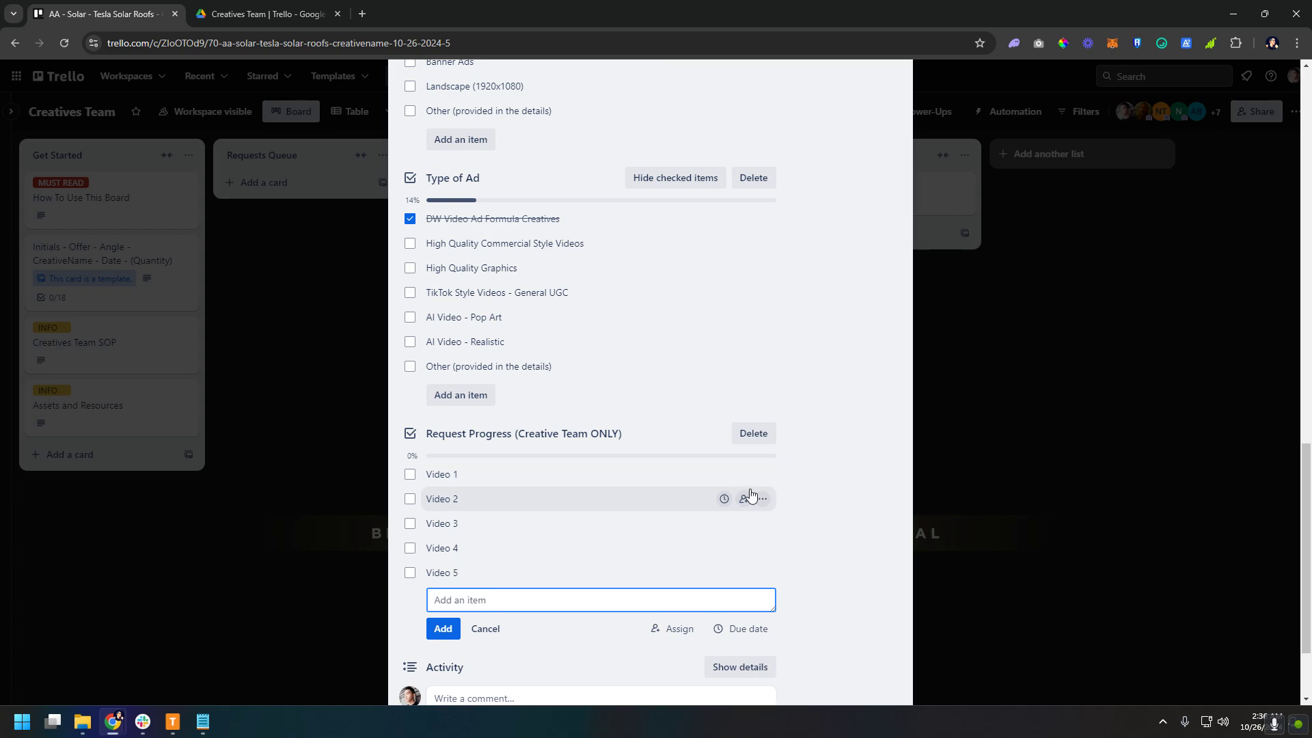
click(793, 489)
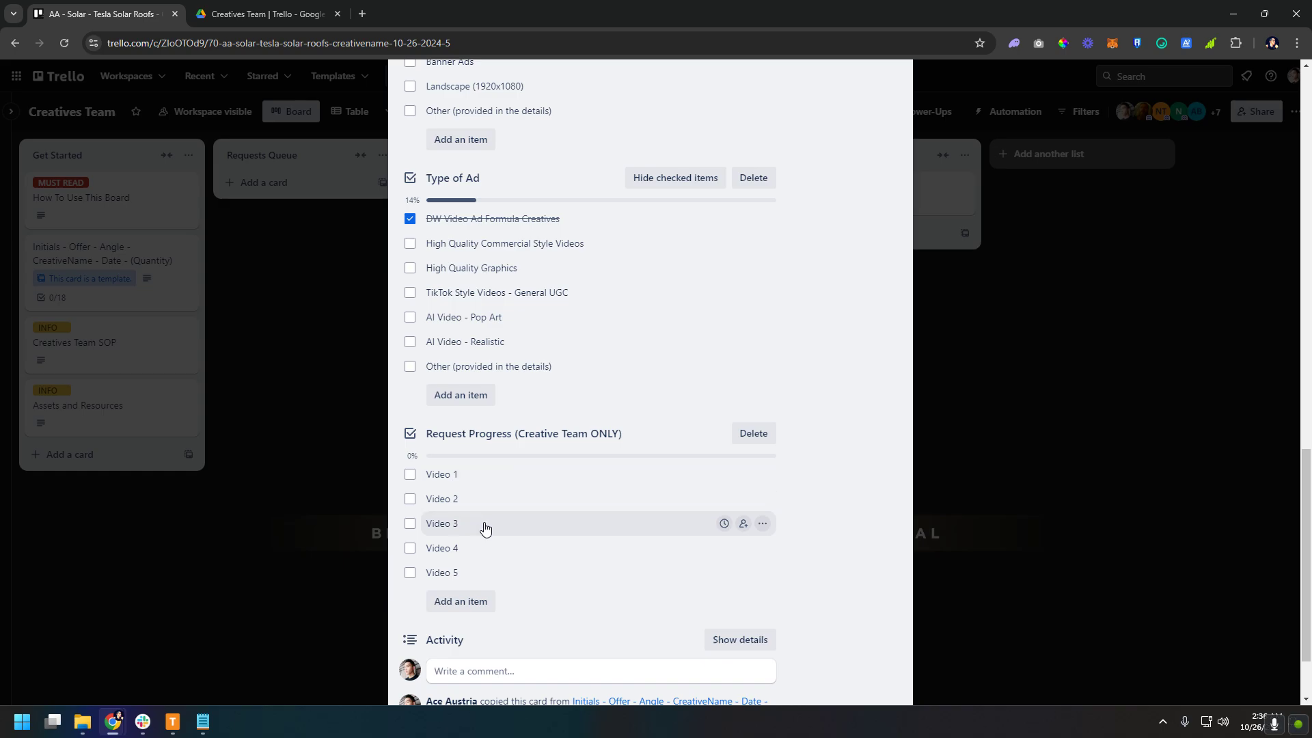
Step: Mark Video 1 through Video 5 as complete in the Request Progress checklist
scroll(838, 488, up, 10)
scroll(834, 470, up, 5)
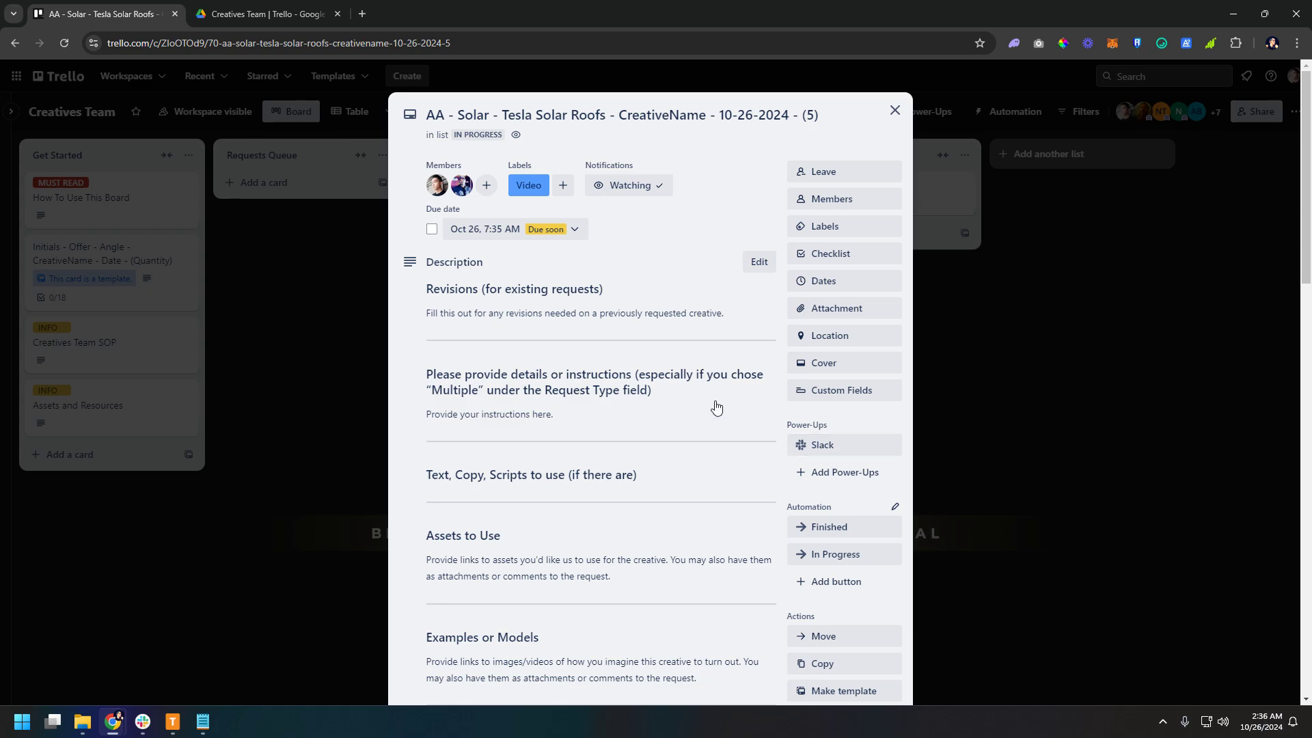
scroll(720, 408, down, 15)
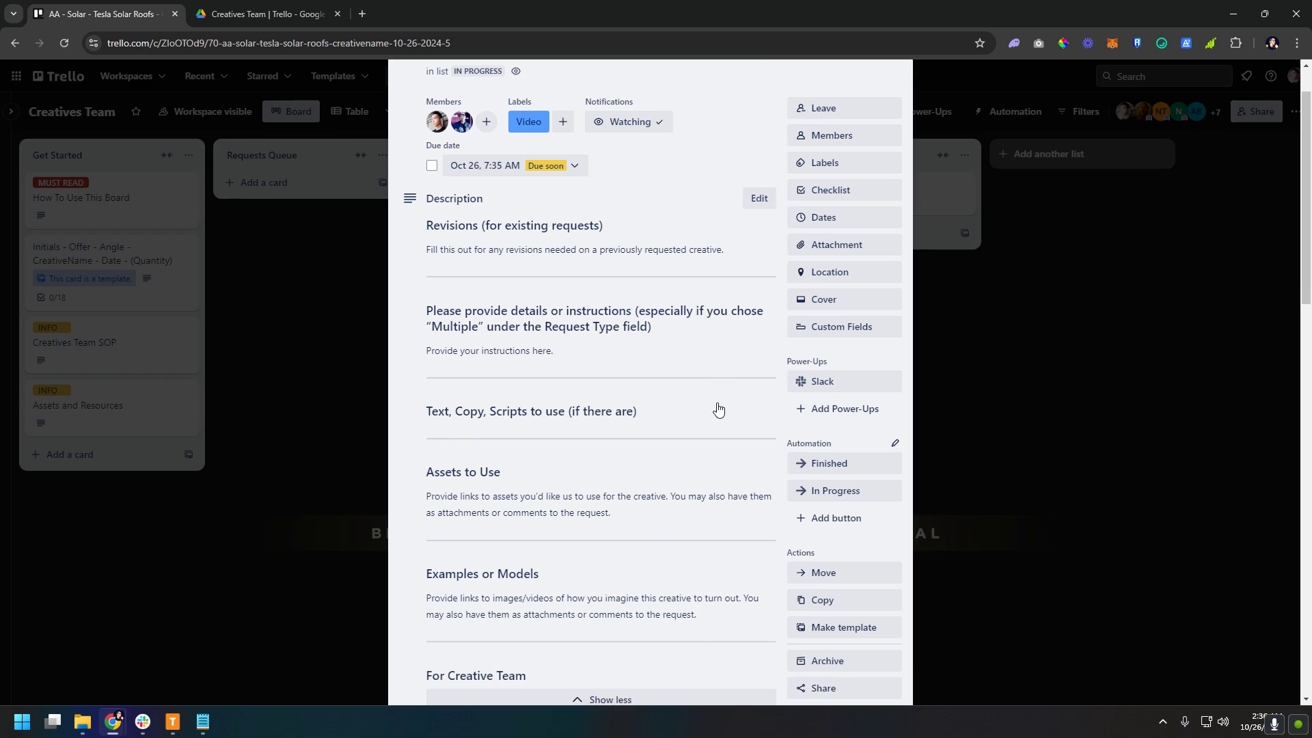
scroll(717, 410, down, 4)
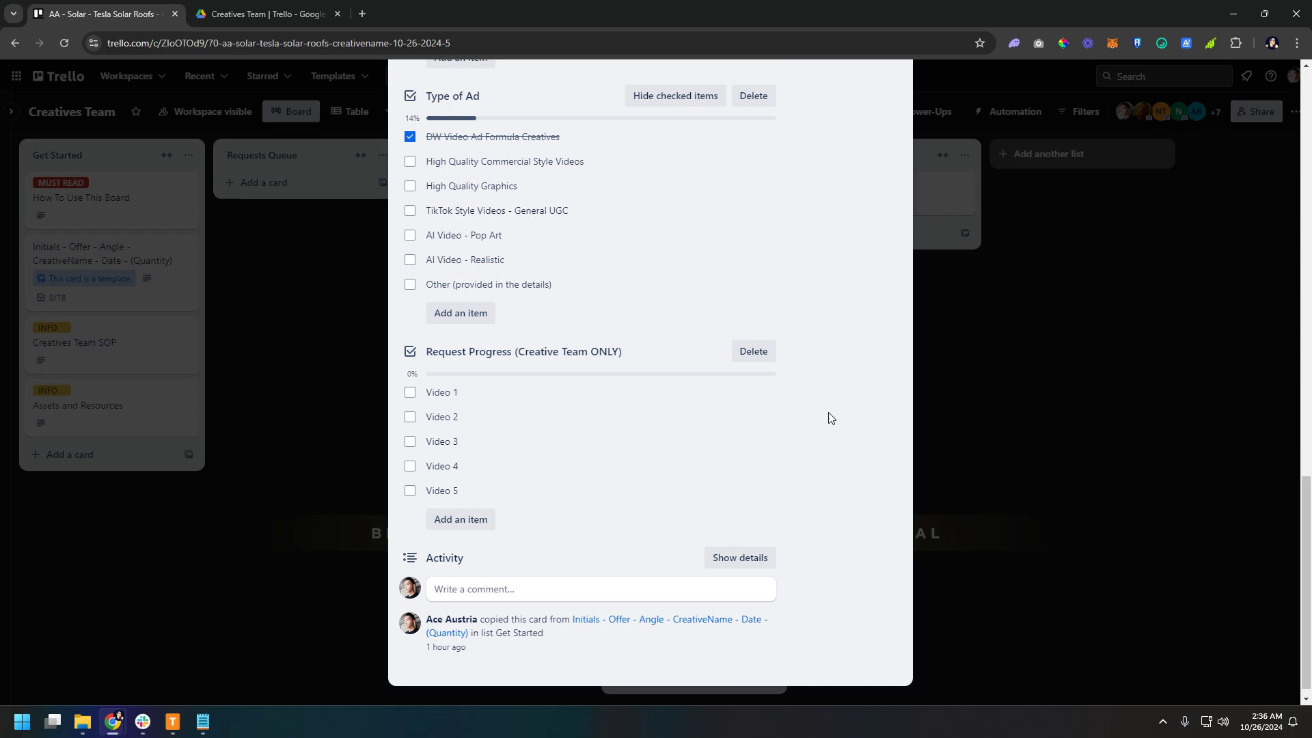
click(410, 395)
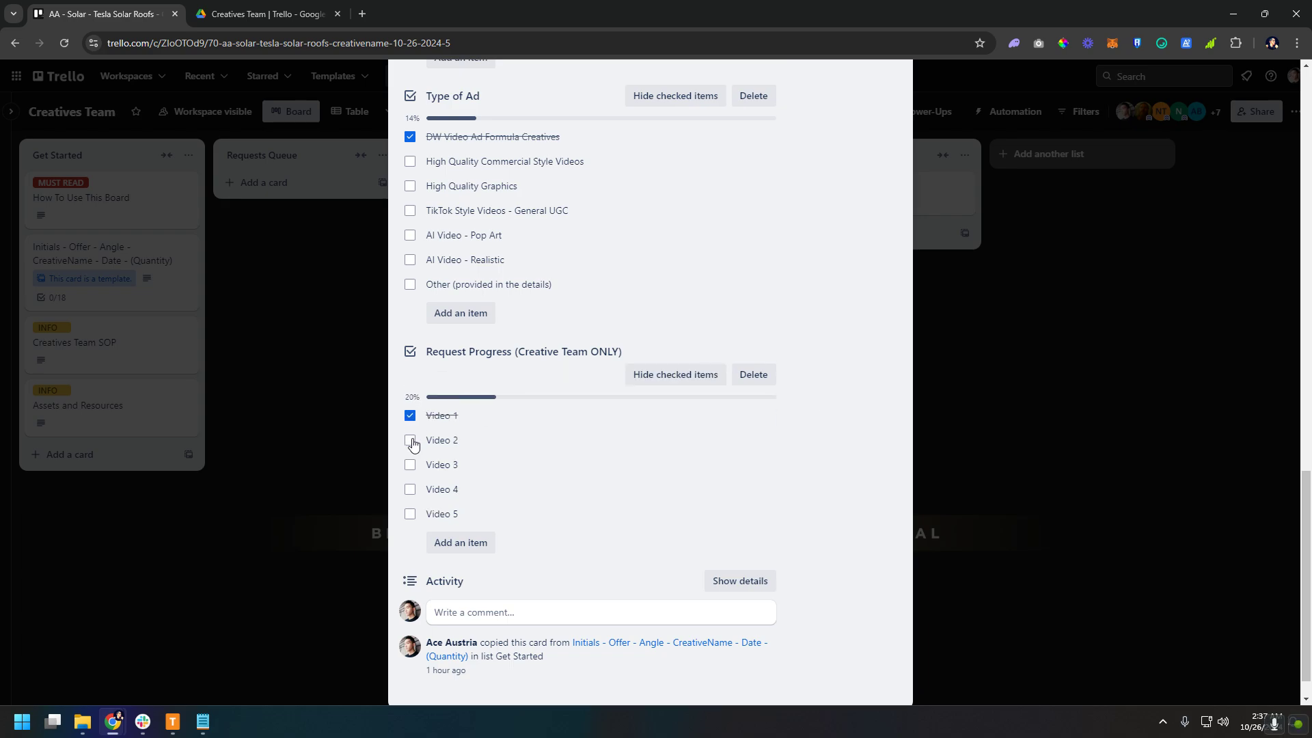
click(413, 442)
click(412, 465)
click(410, 490)
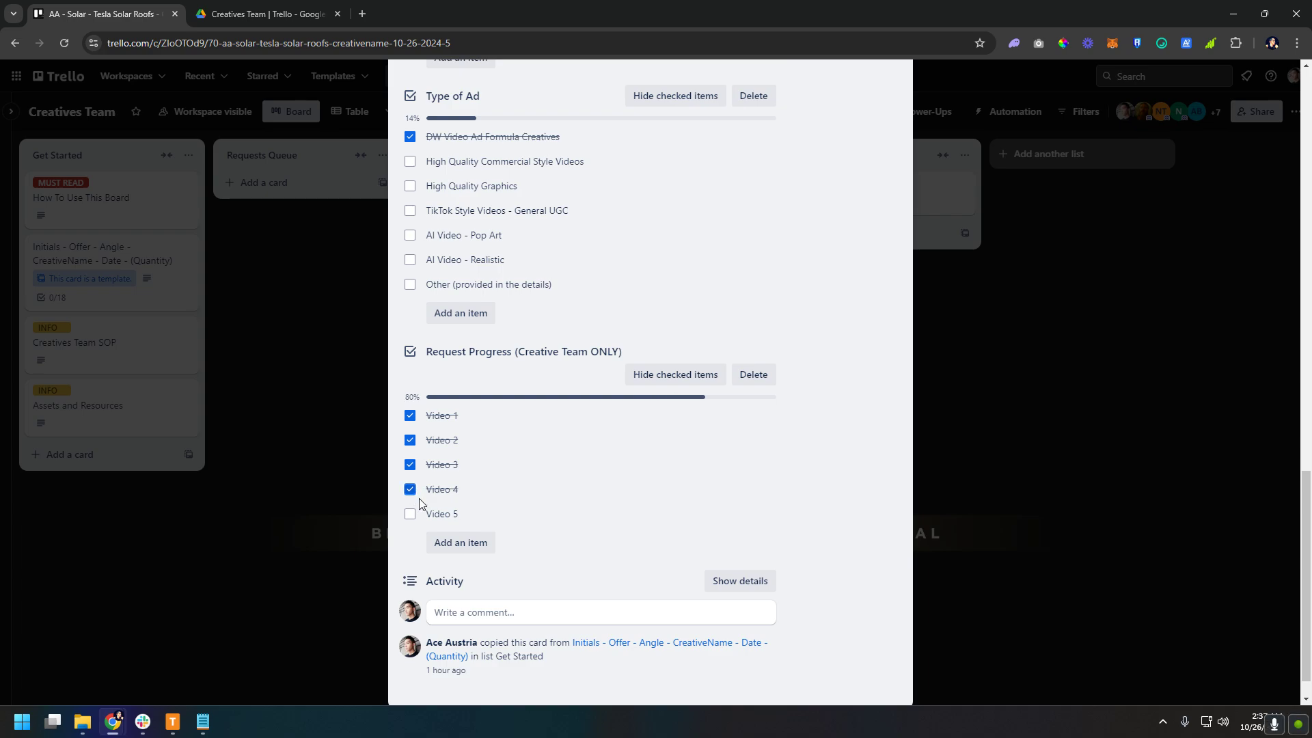
click(410, 514)
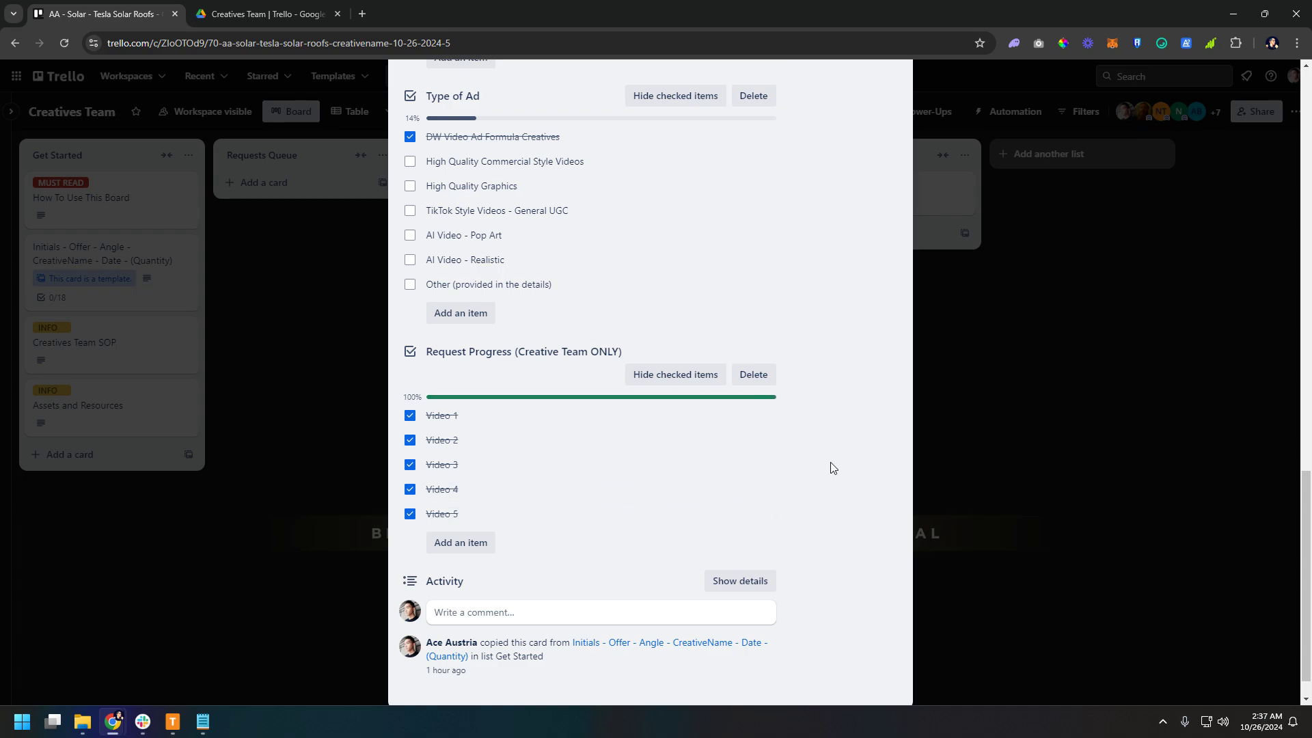
Step: Add the bullets Link 1, Link 2, Link 3, Link 4 and Link 5 under "For Creative Team" in the card description and save it
scroll(832, 464, up, 9)
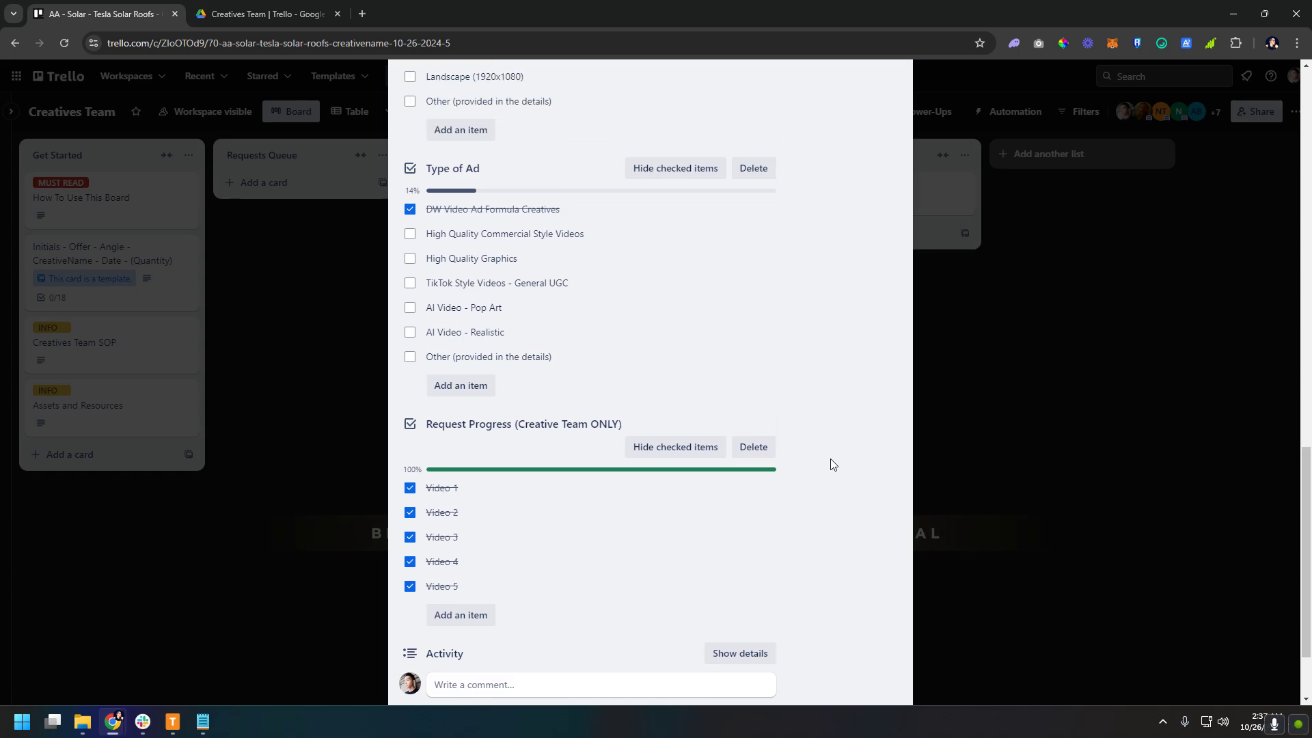
scroll(833, 464, down, 5)
scroll(830, 461, down, 5)
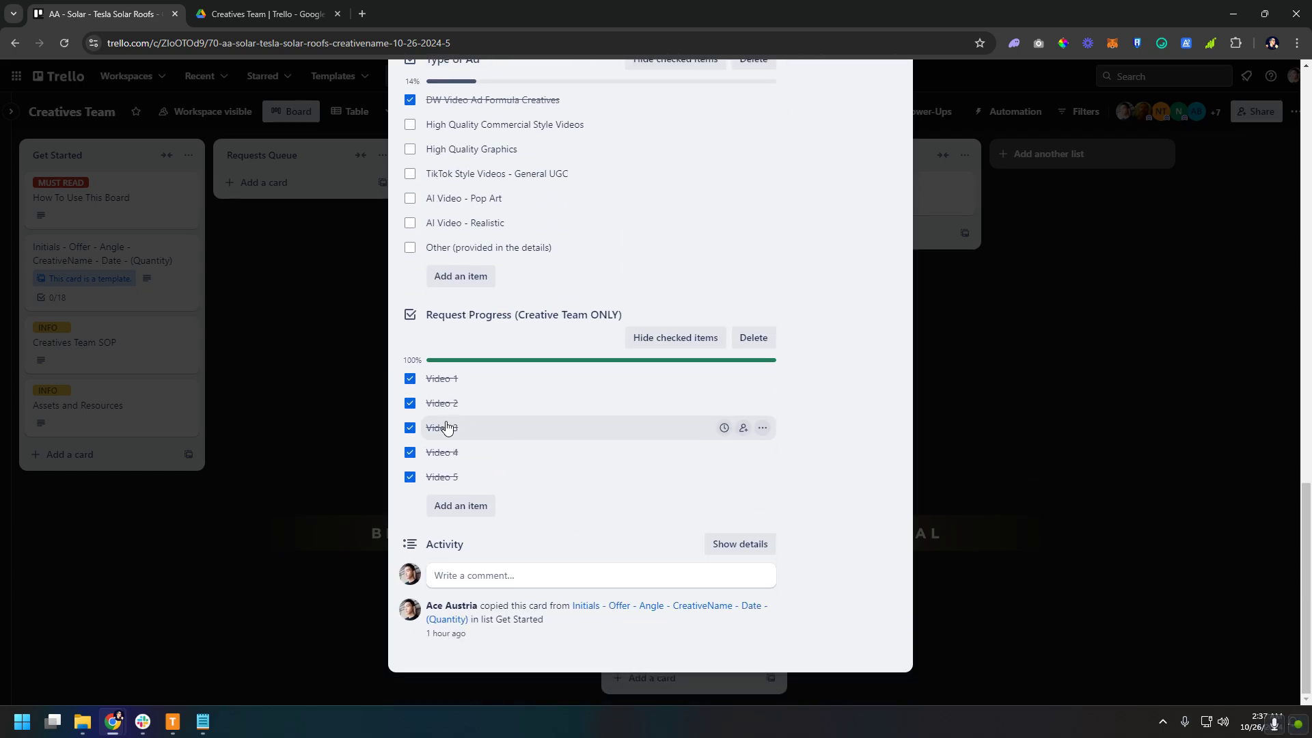
scroll(849, 448, up, 12)
scroll(852, 443, up, 6)
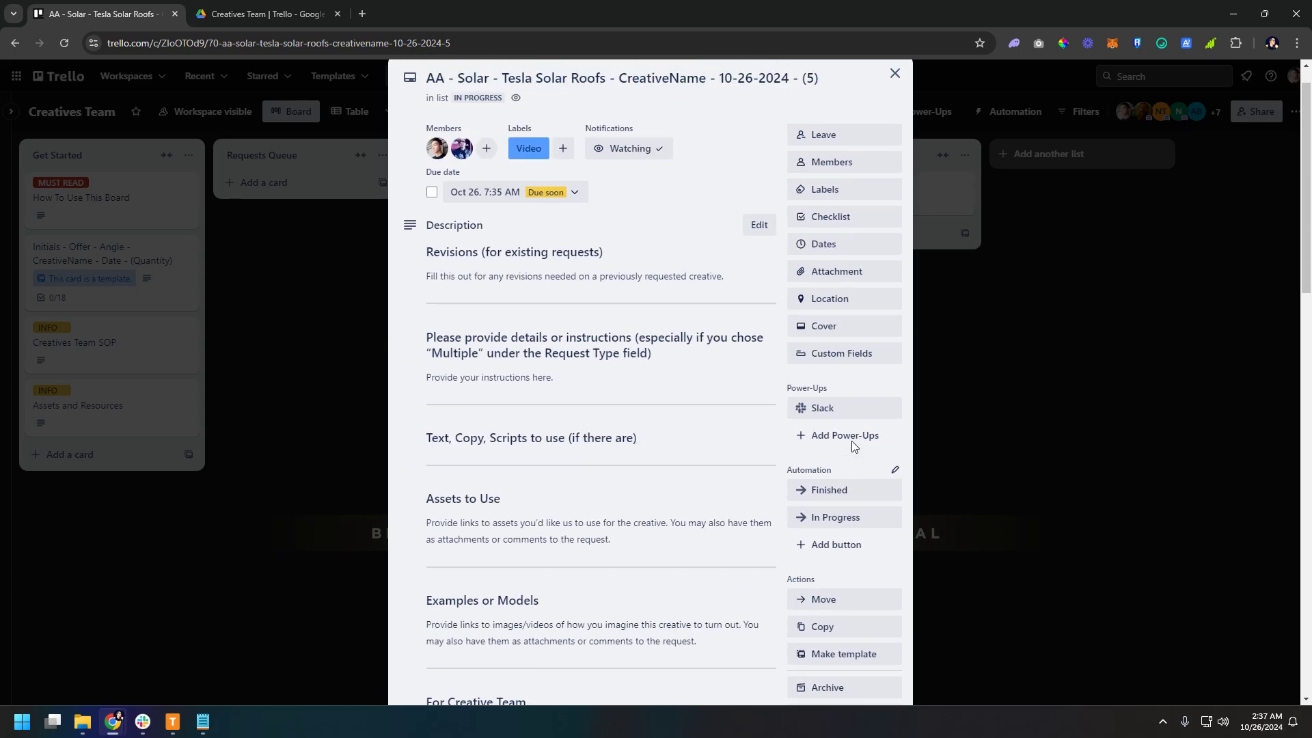
scroll(680, 381, down, 2)
scroll(687, 366, up, 2)
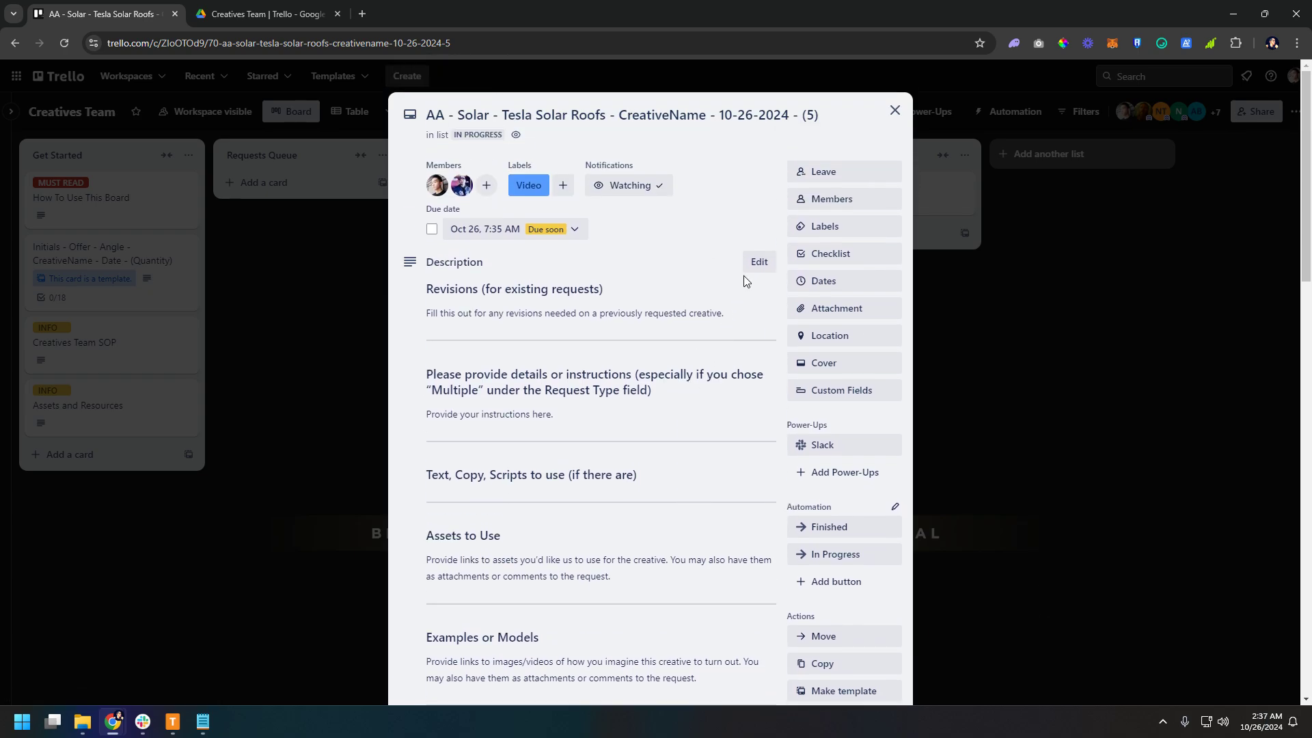
click(756, 265)
scroll(649, 379, down, 4)
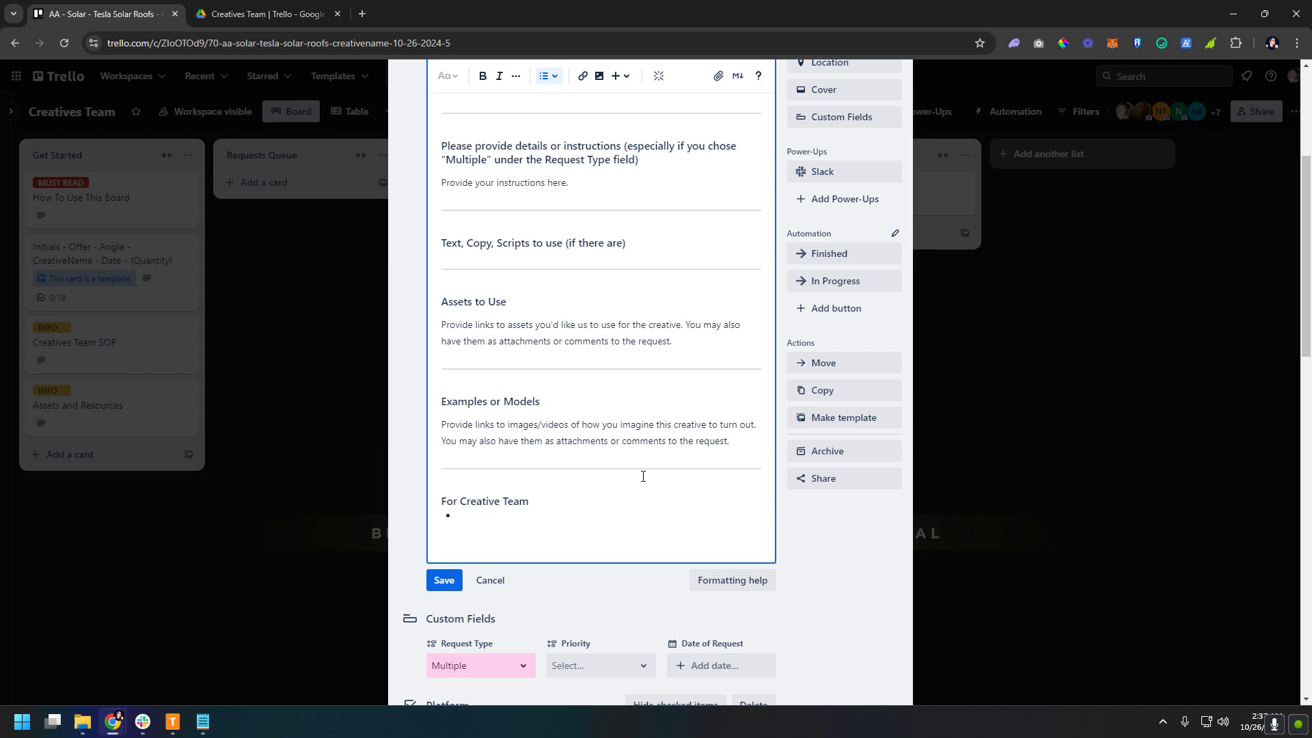
text(Link 1)
key(Return)
text(Link )
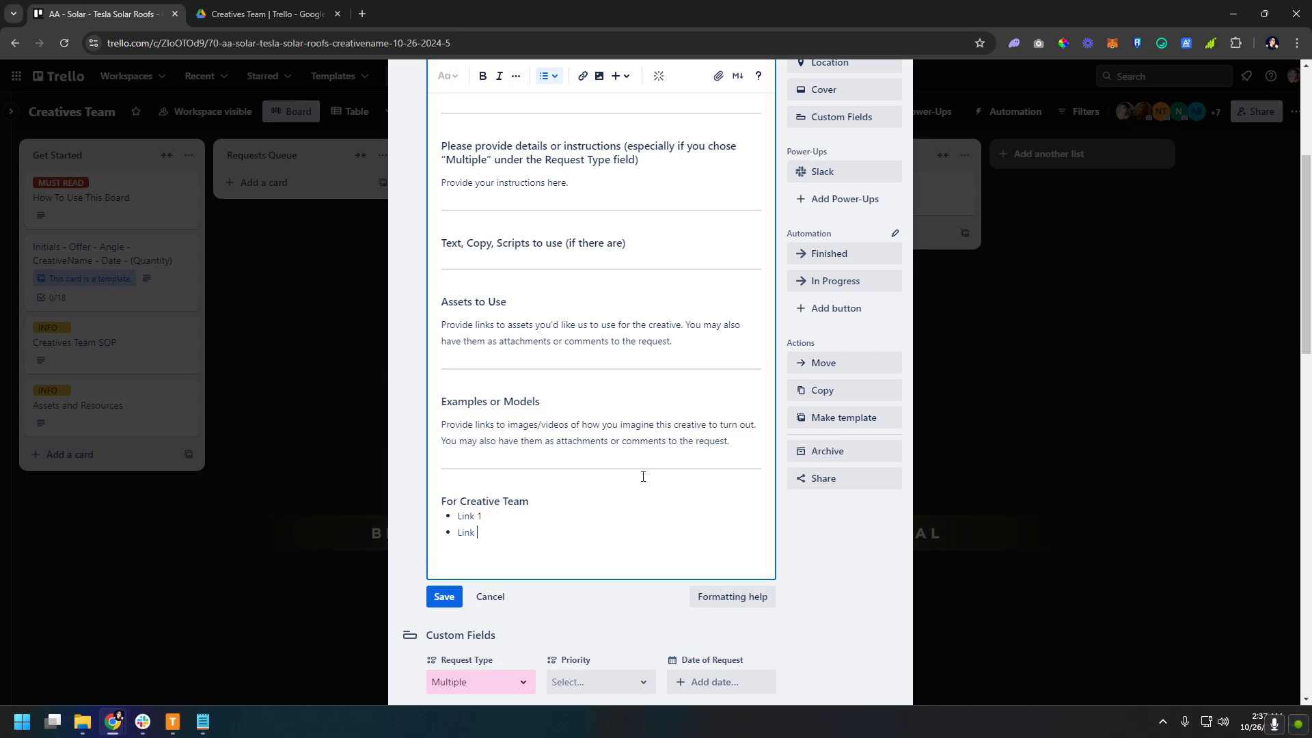
text(2)
key(Return)
text(Link 3)
key(Return)
text(L)
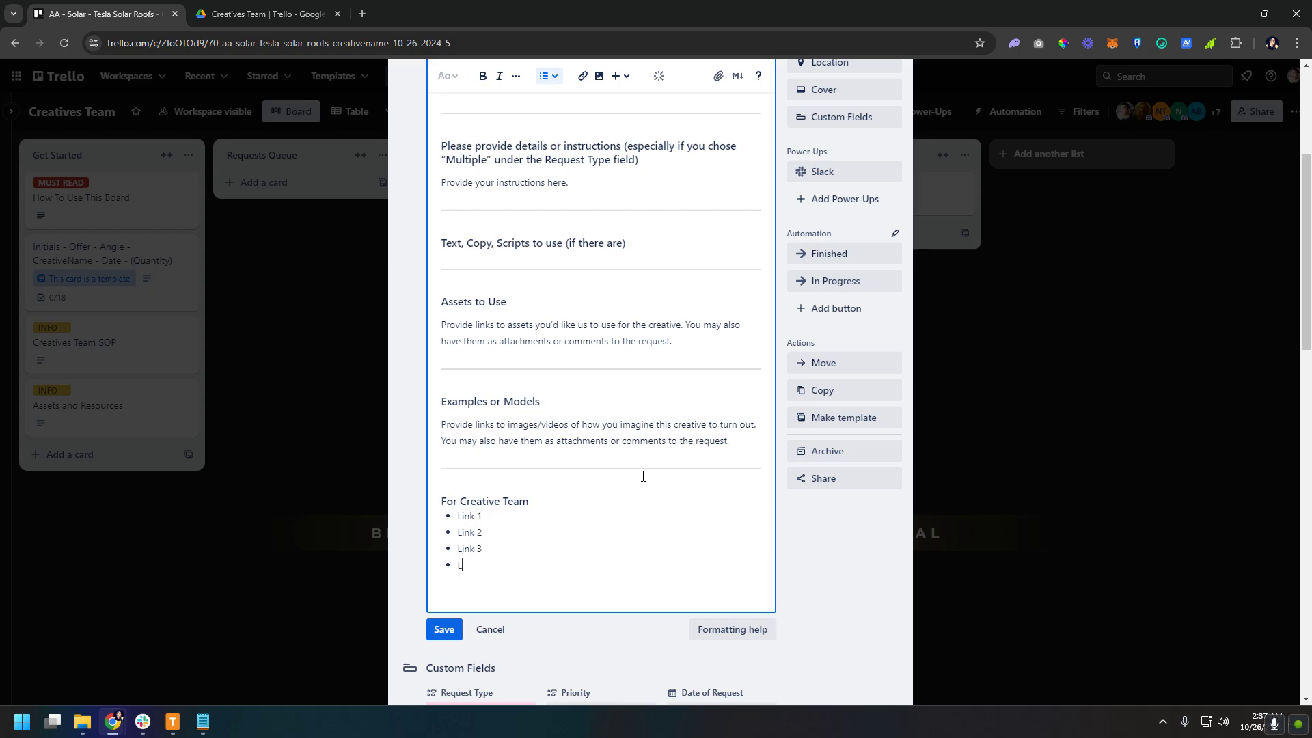
text(ink 4)
key(Return)
text(Lui)
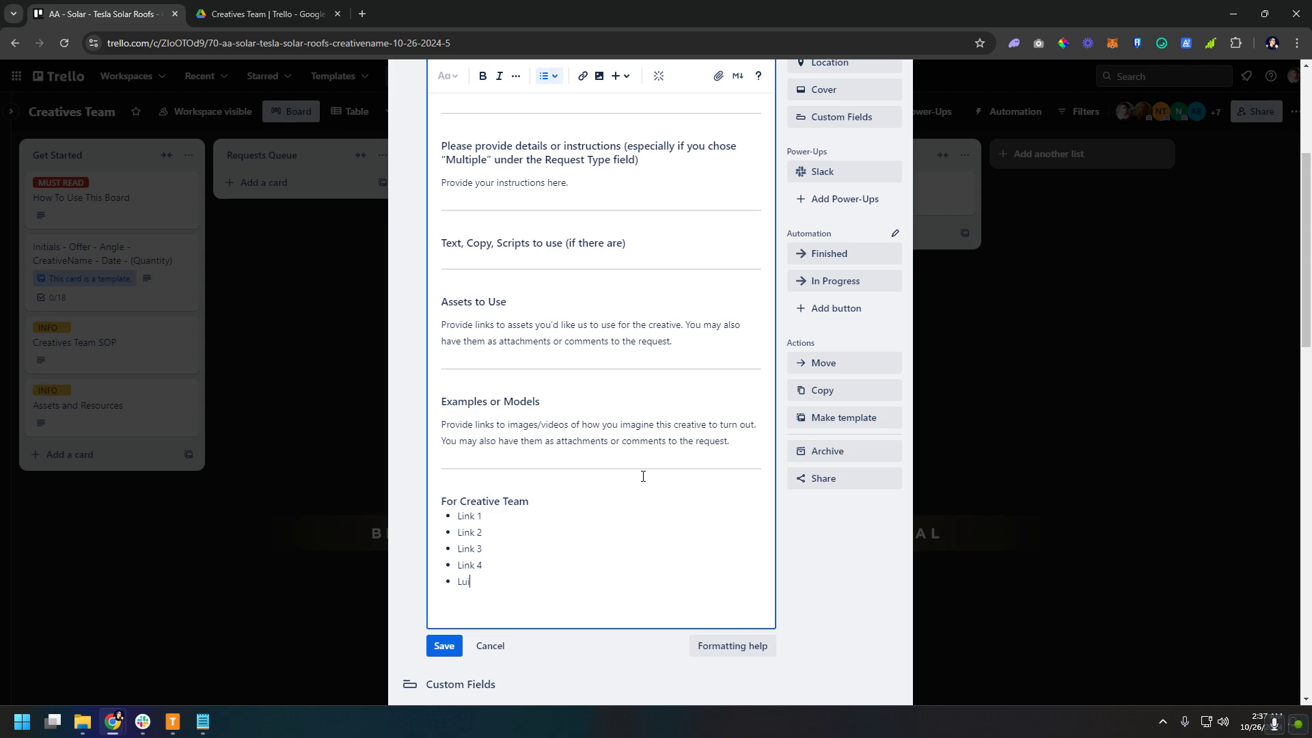
text(ink 5)
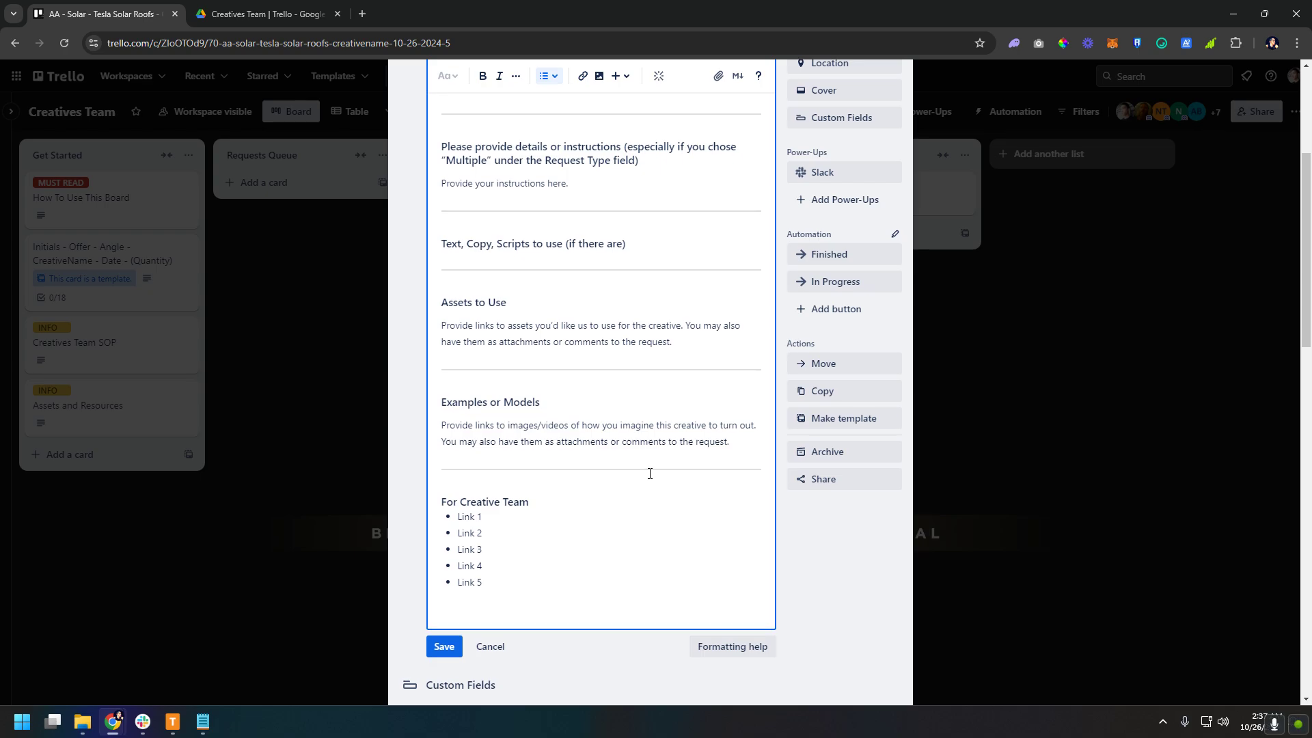
scroll(650, 473, up, 4)
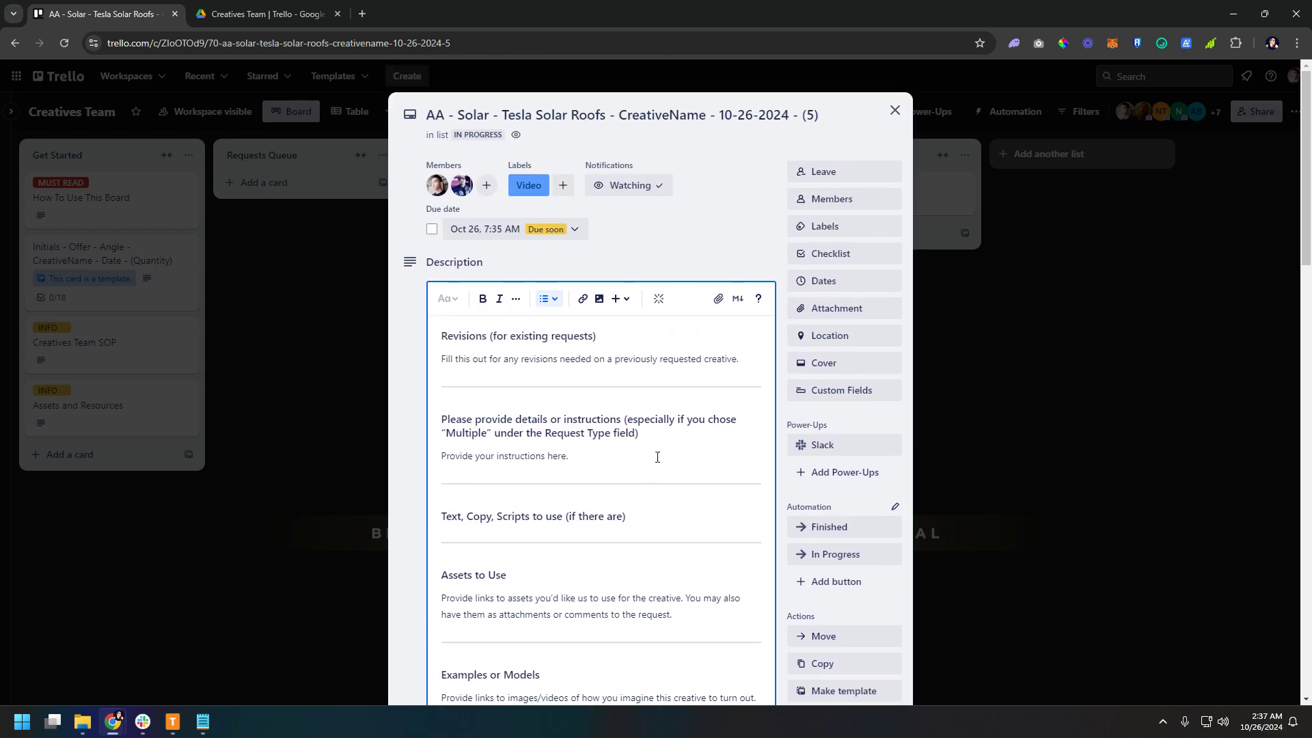
scroll(662, 444, down, 7)
click(443, 442)
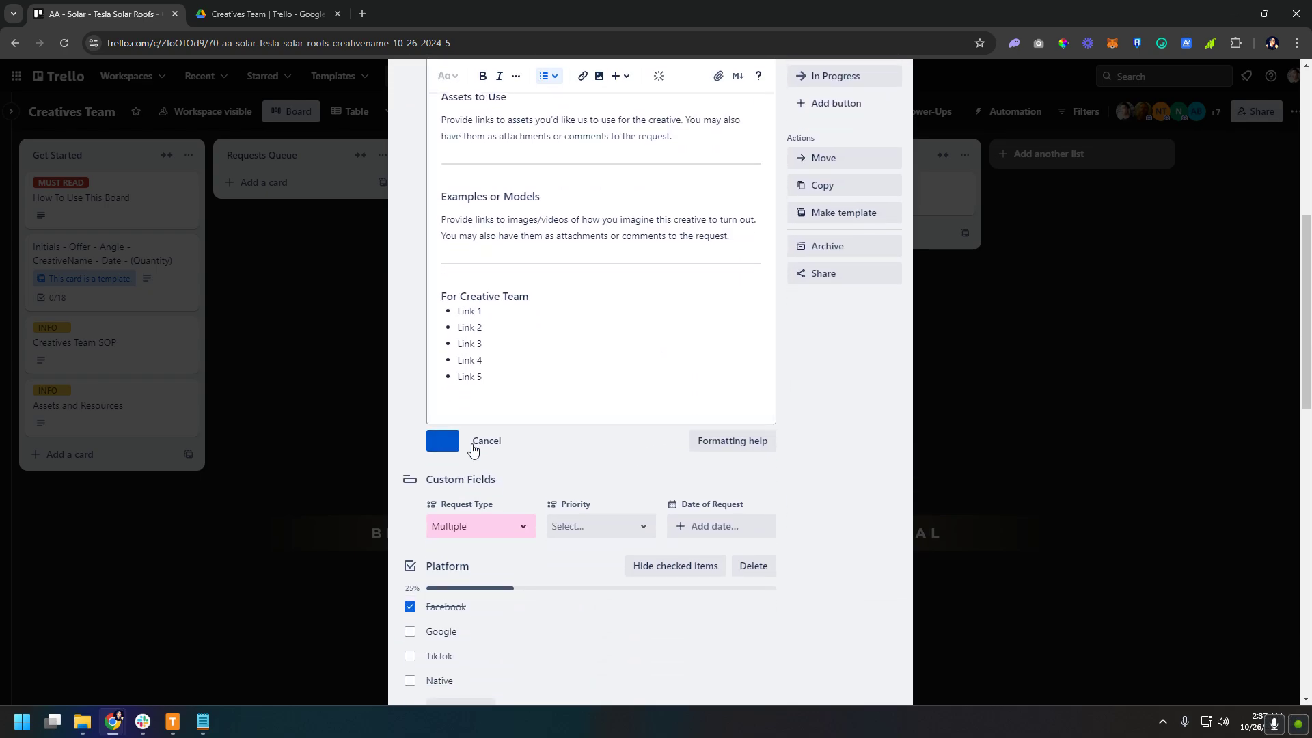
Step: Expand the saved description and mark the card's Oct 26, 7:35 AM due date as complete
scroll(640, 443, up, 7)
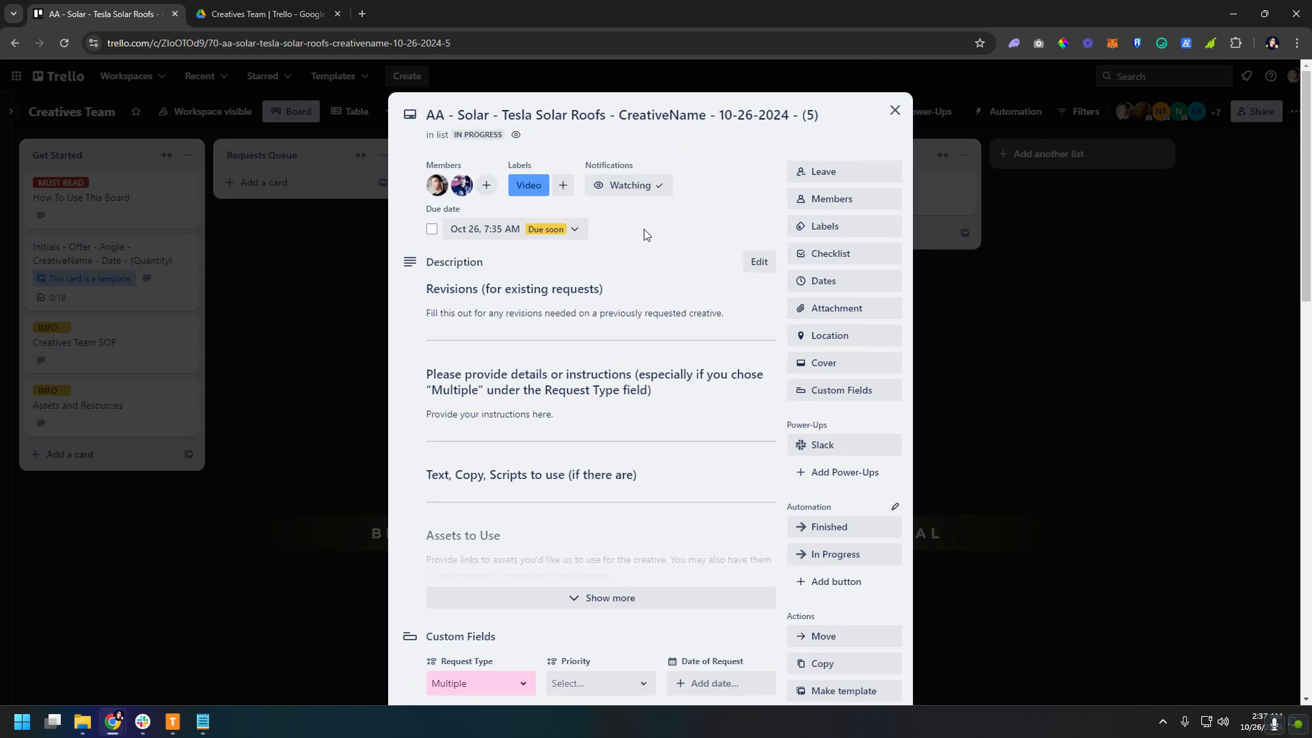
click(657, 592)
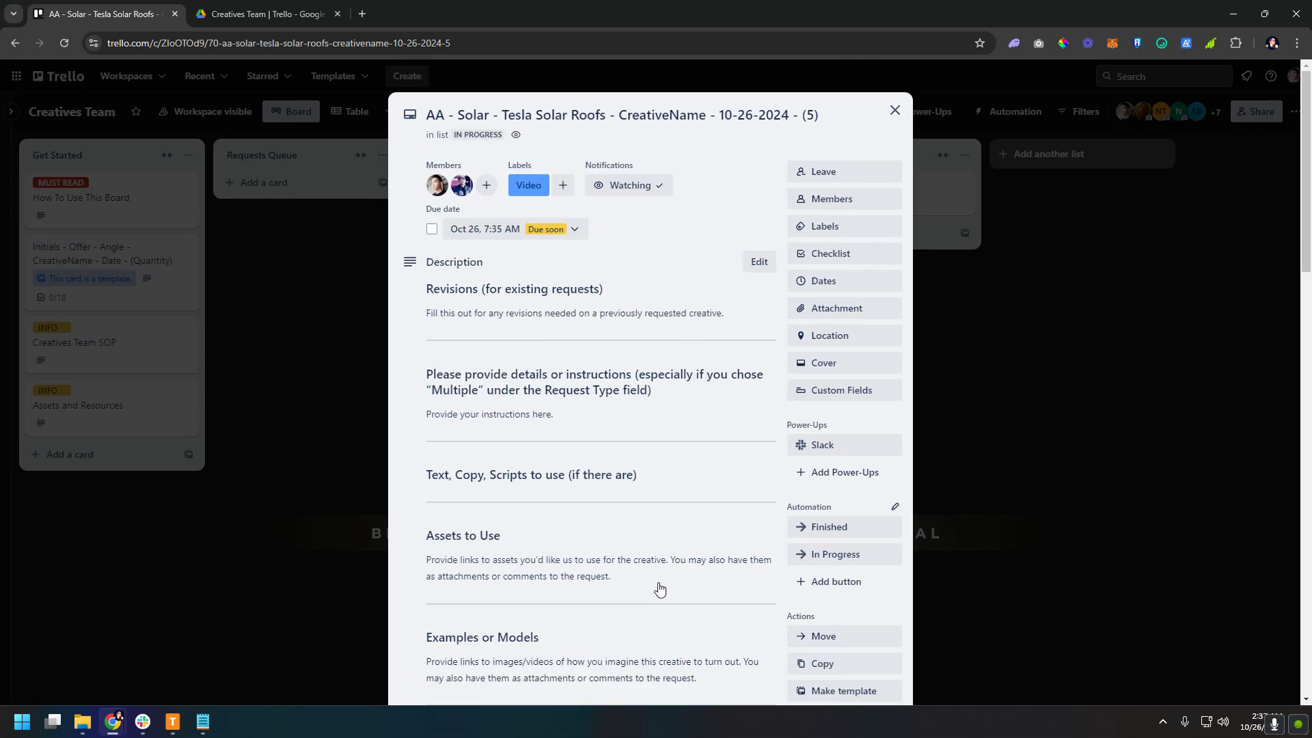
click(432, 231)
Step: Run the card's Finished automation to move it to the Finished list, and close the card
scroll(700, 366, down, 5)
scroll(694, 395, up, 5)
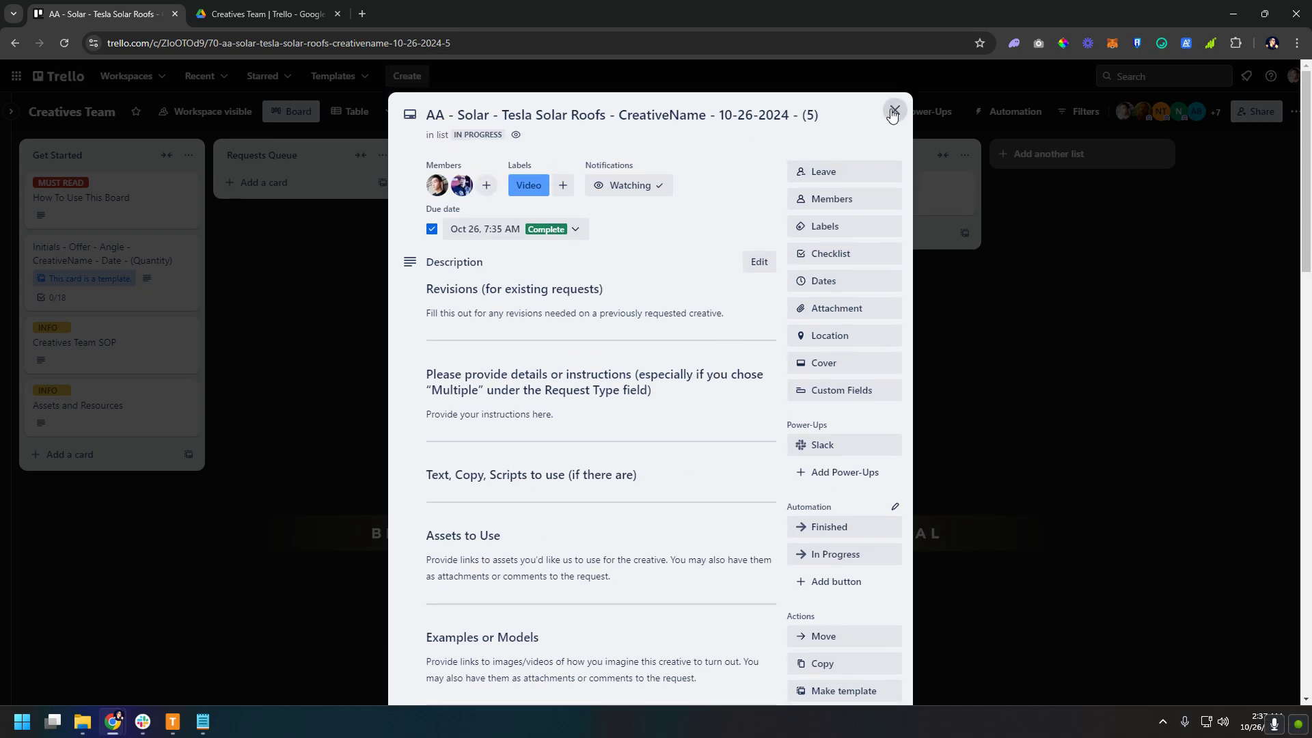
click(829, 533)
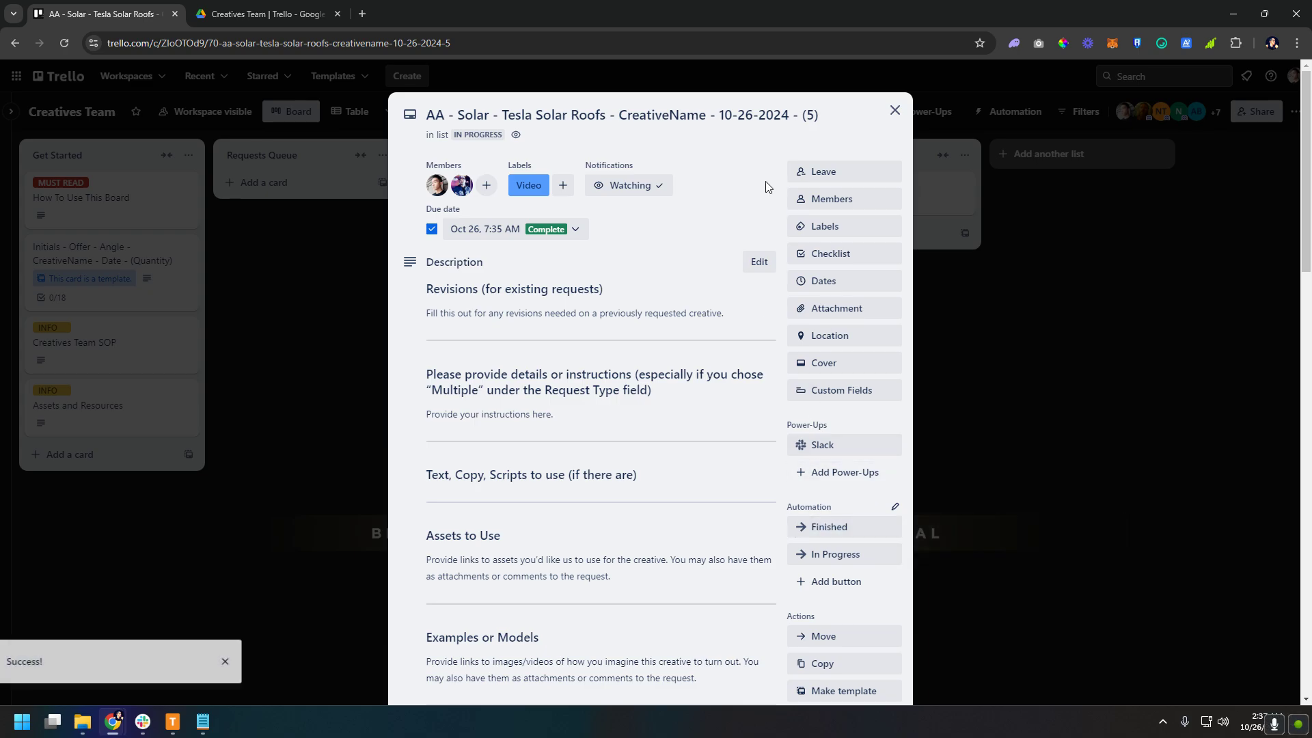
click(895, 110)
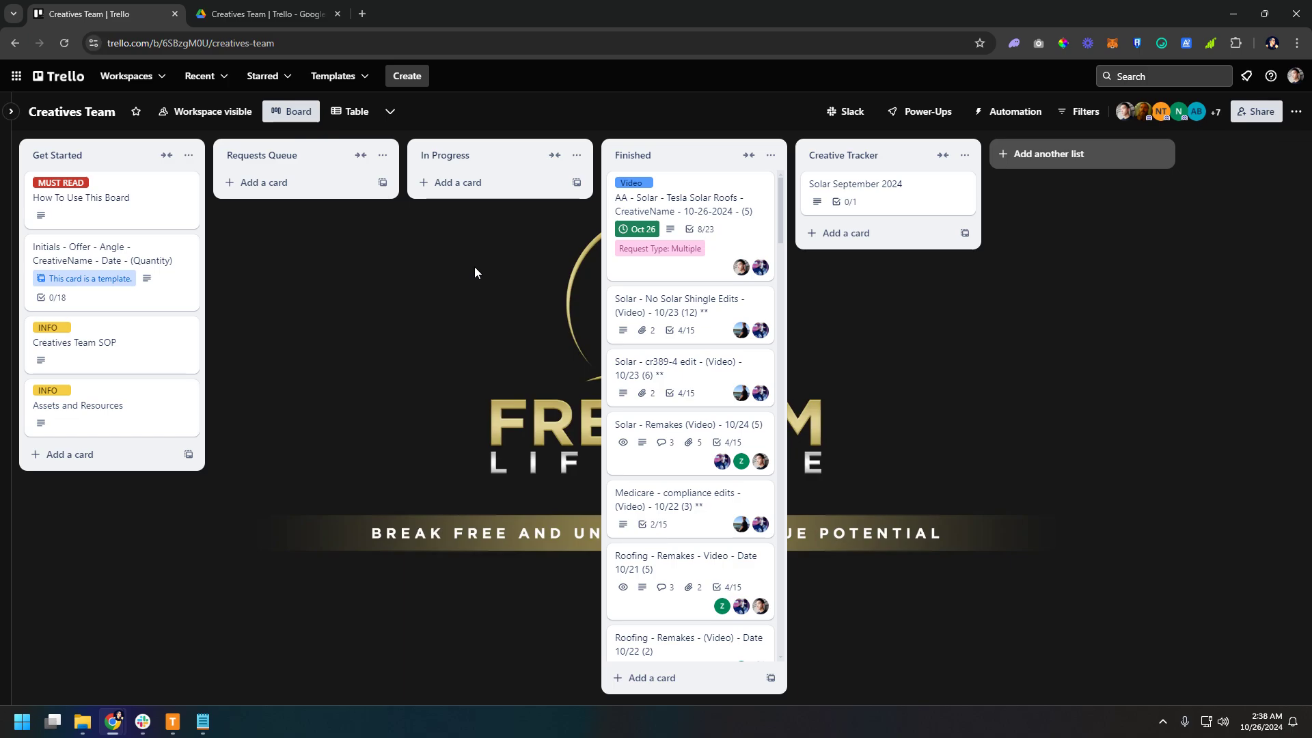
Step: Reopen the Tesla Solar Roofs card in Finished and examine its creative team links, custom fields and checklists
click(692, 204)
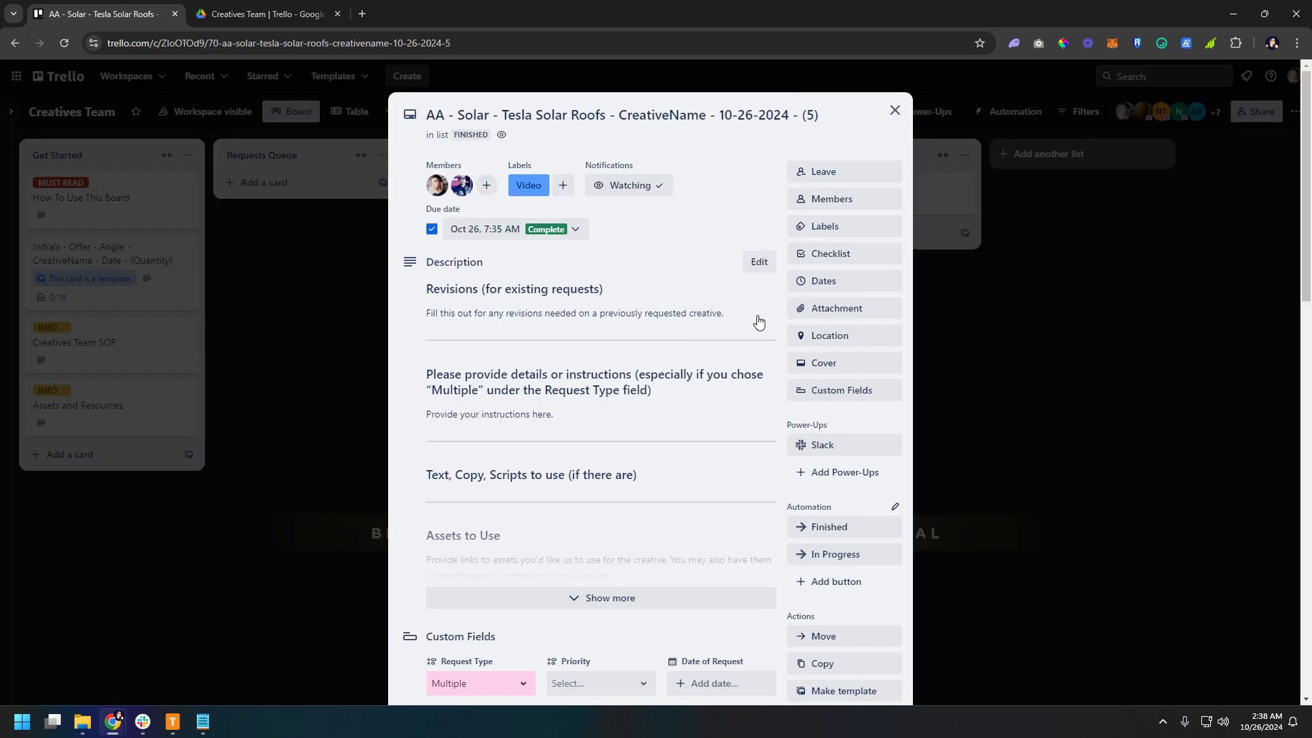
scroll(684, 341, down, 3)
click(662, 399)
scroll(671, 323, down, 3)
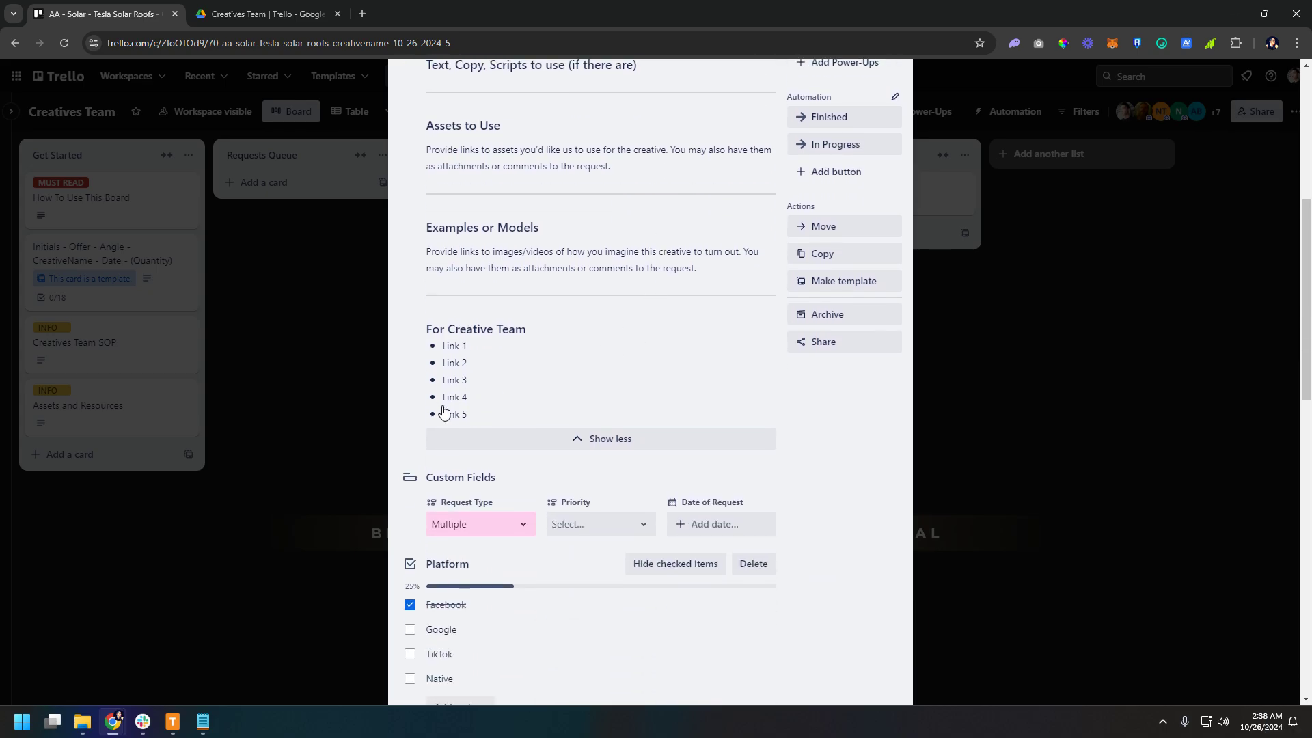
scroll(728, 362, down, 13)
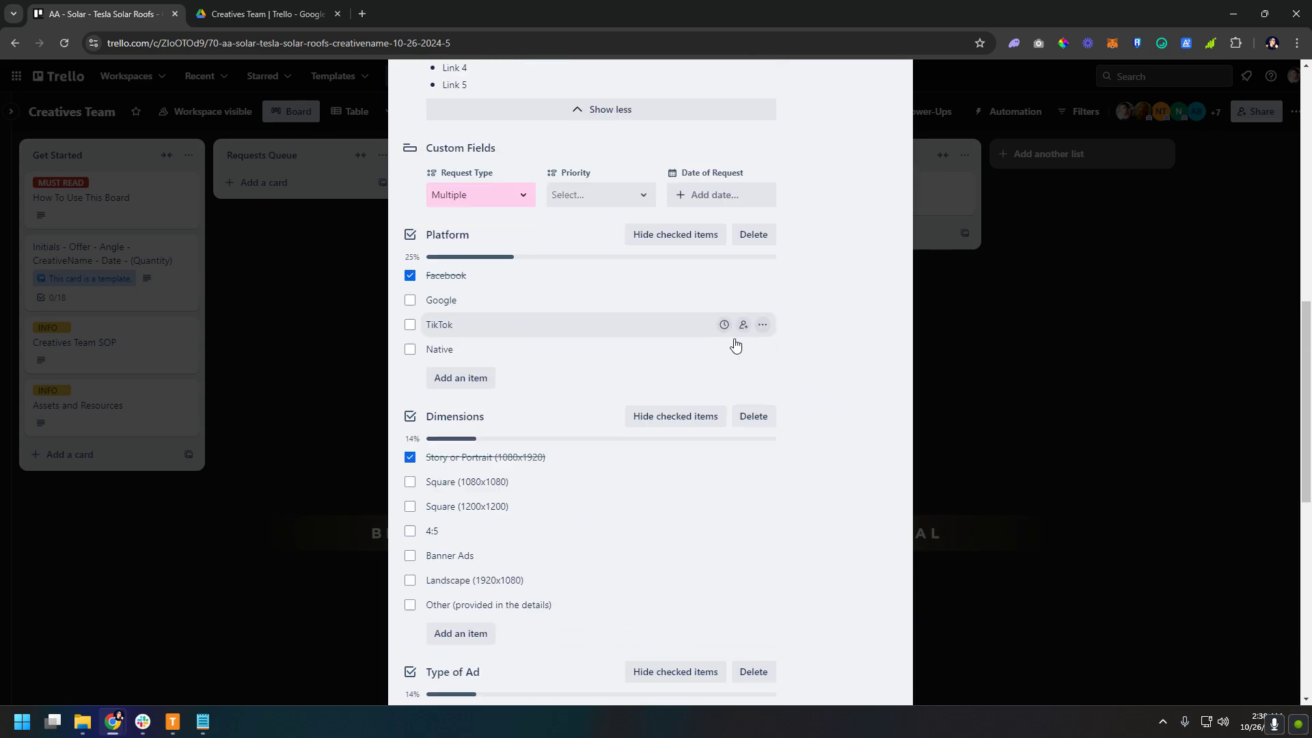
scroll(731, 347, up, 6)
scroll(731, 347, up, 8)
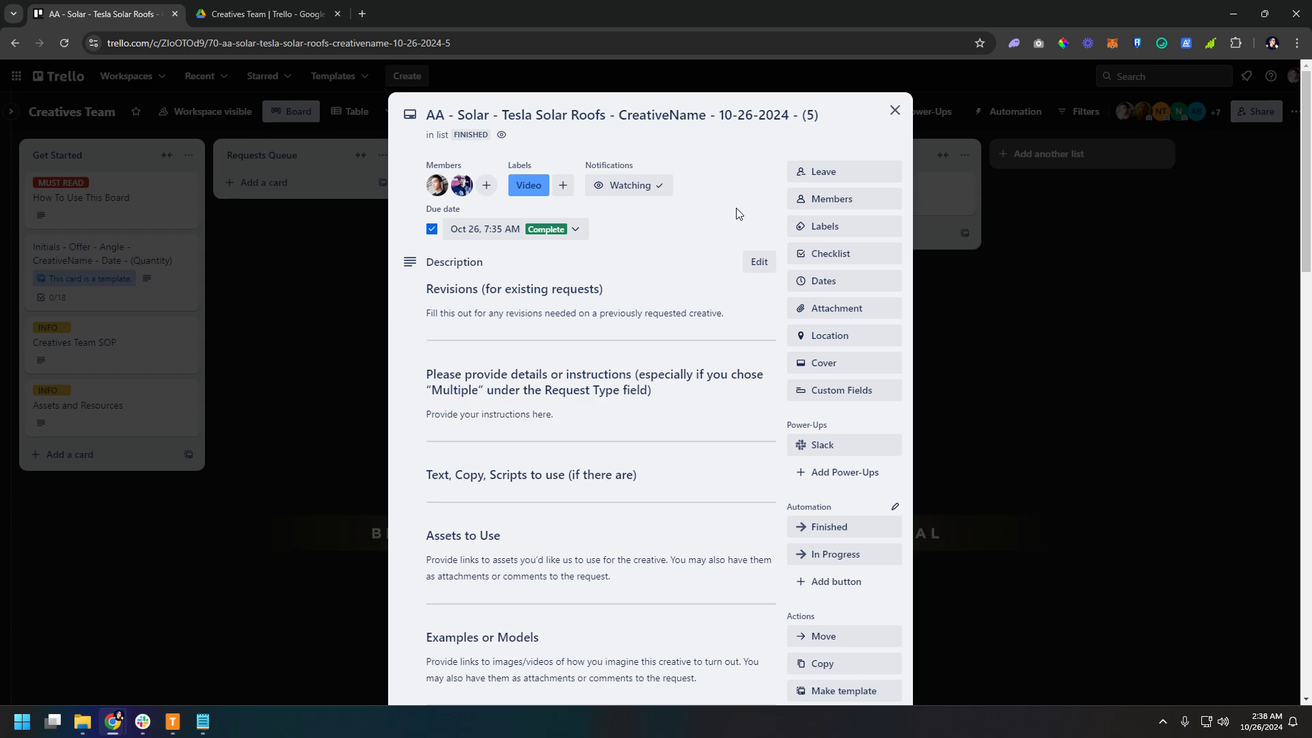
click(895, 110)
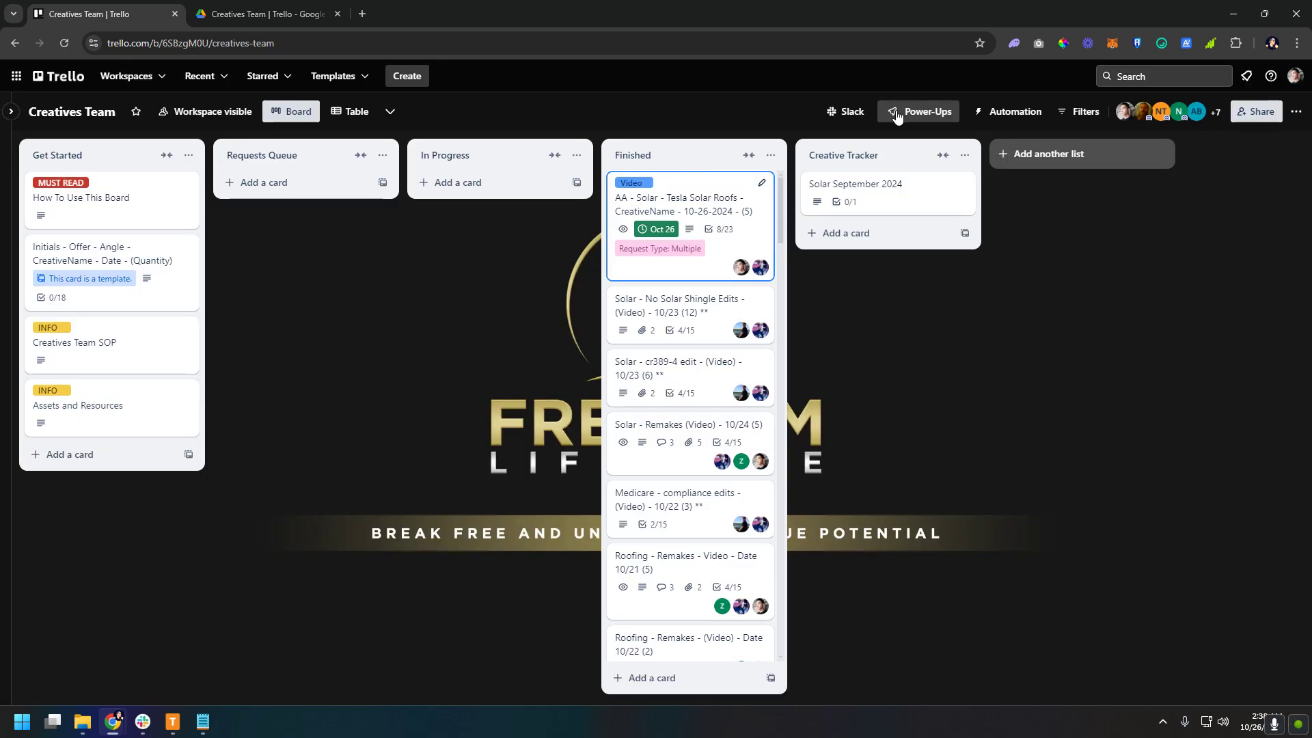
click(723, 224)
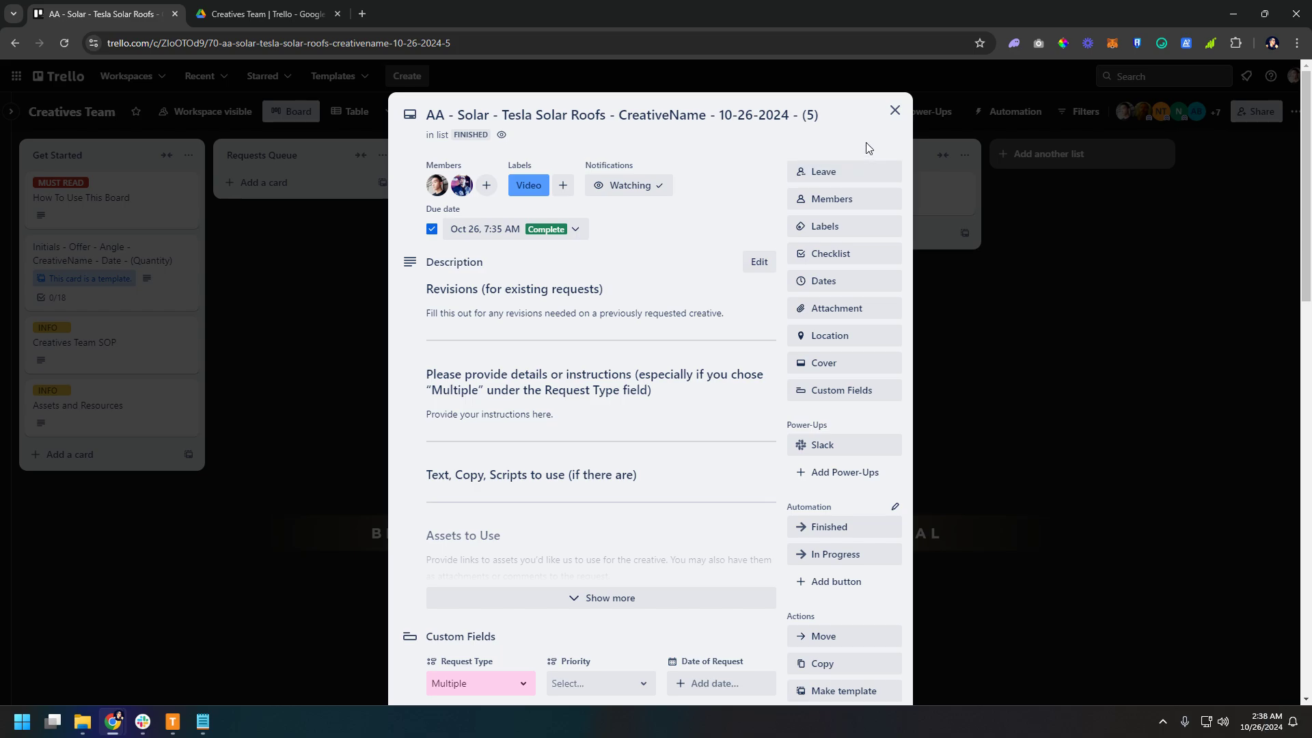
click(895, 110)
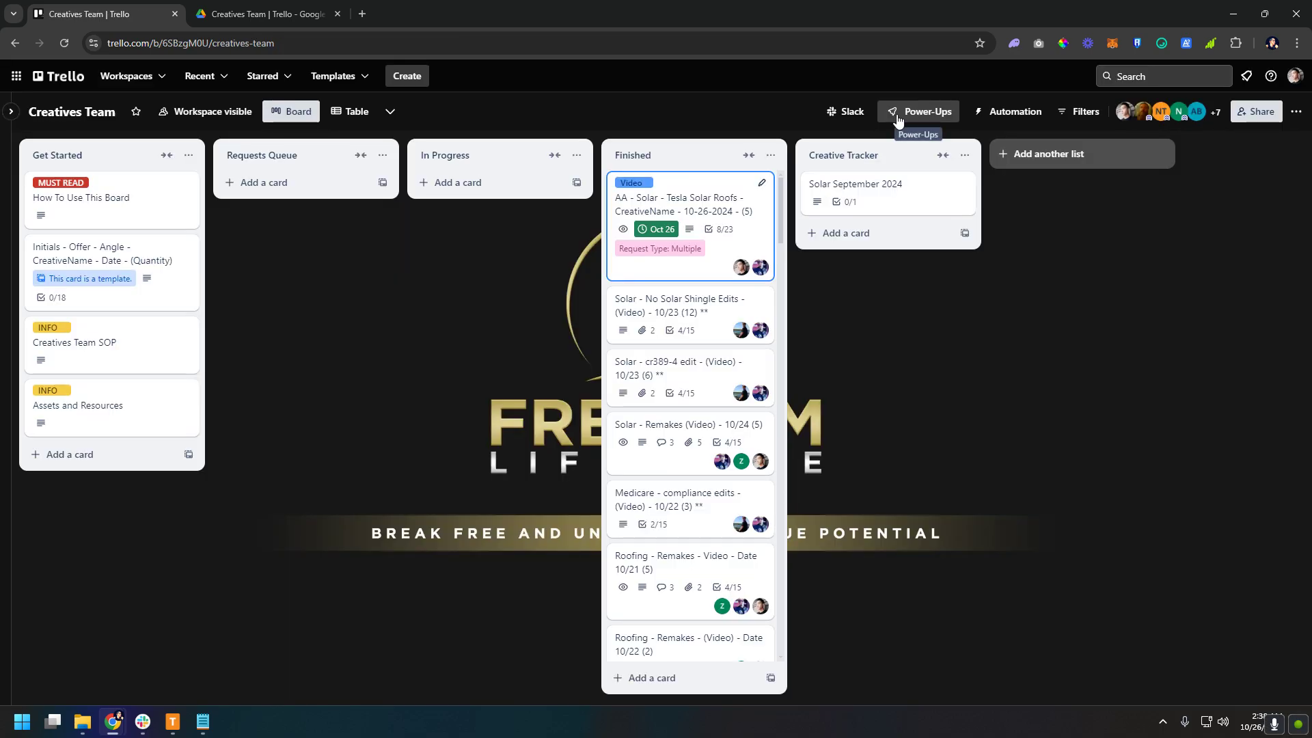
Step: Add the Compliance Revision label to the Tesla Solar Roofs card in the Finished list and close the card
click(716, 212)
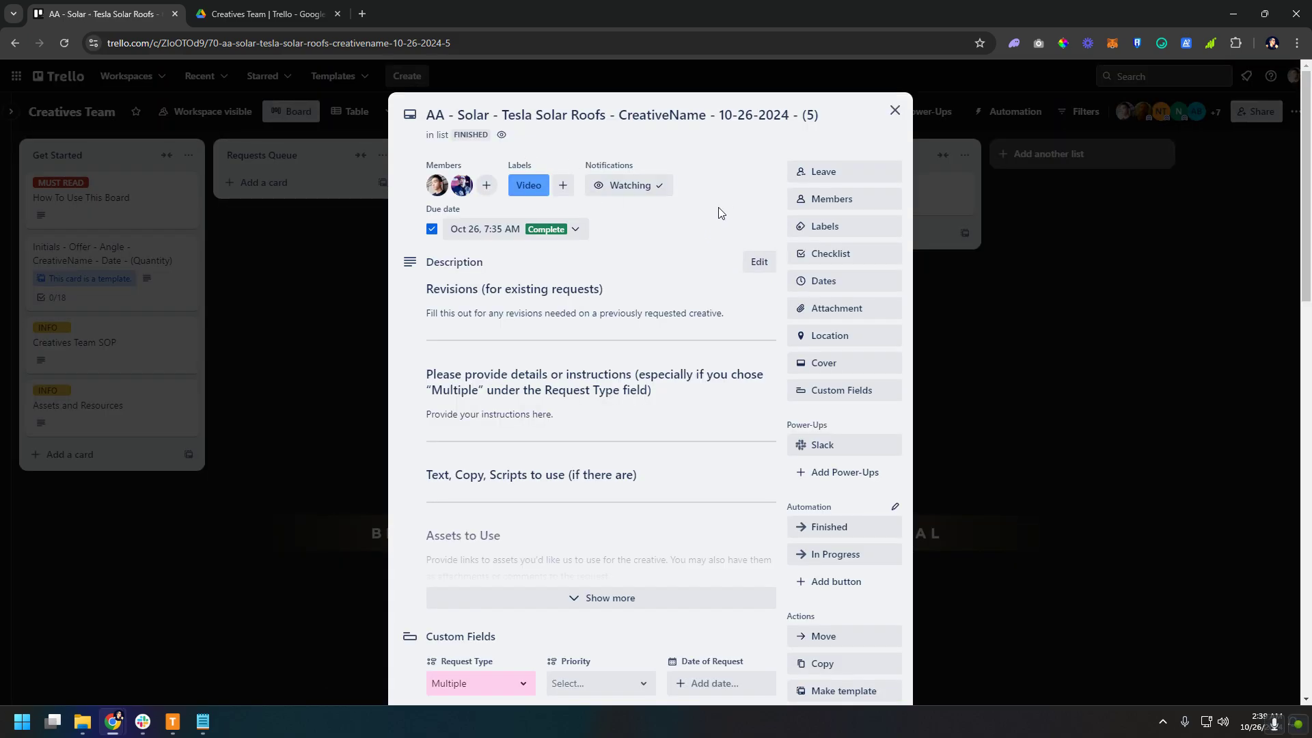
click(846, 232)
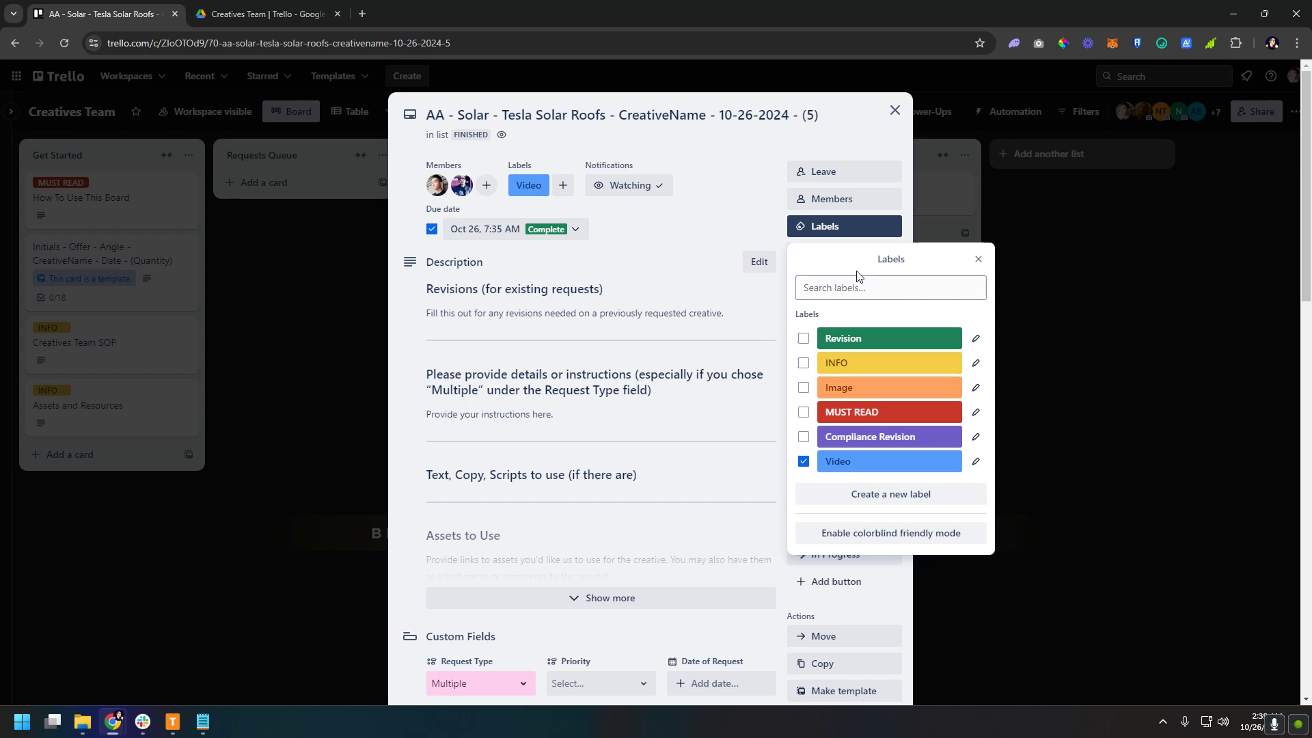
click(804, 436)
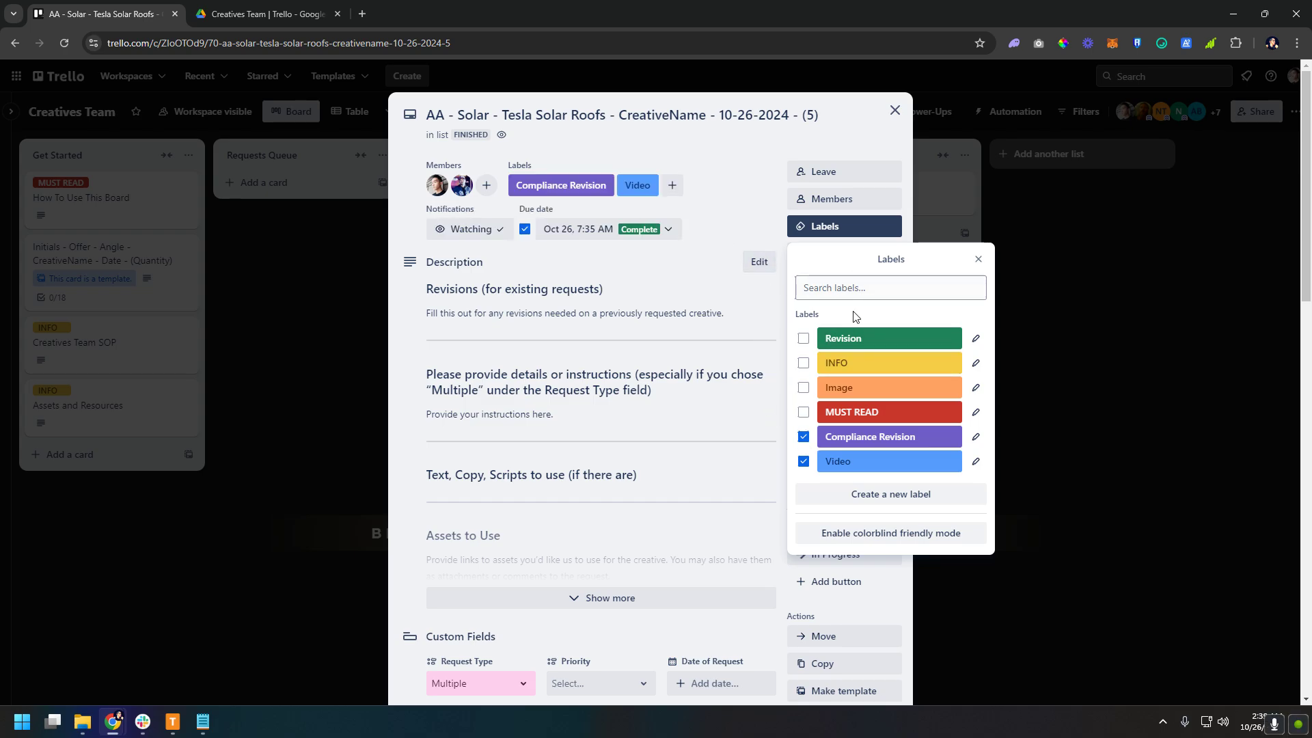
click(728, 192)
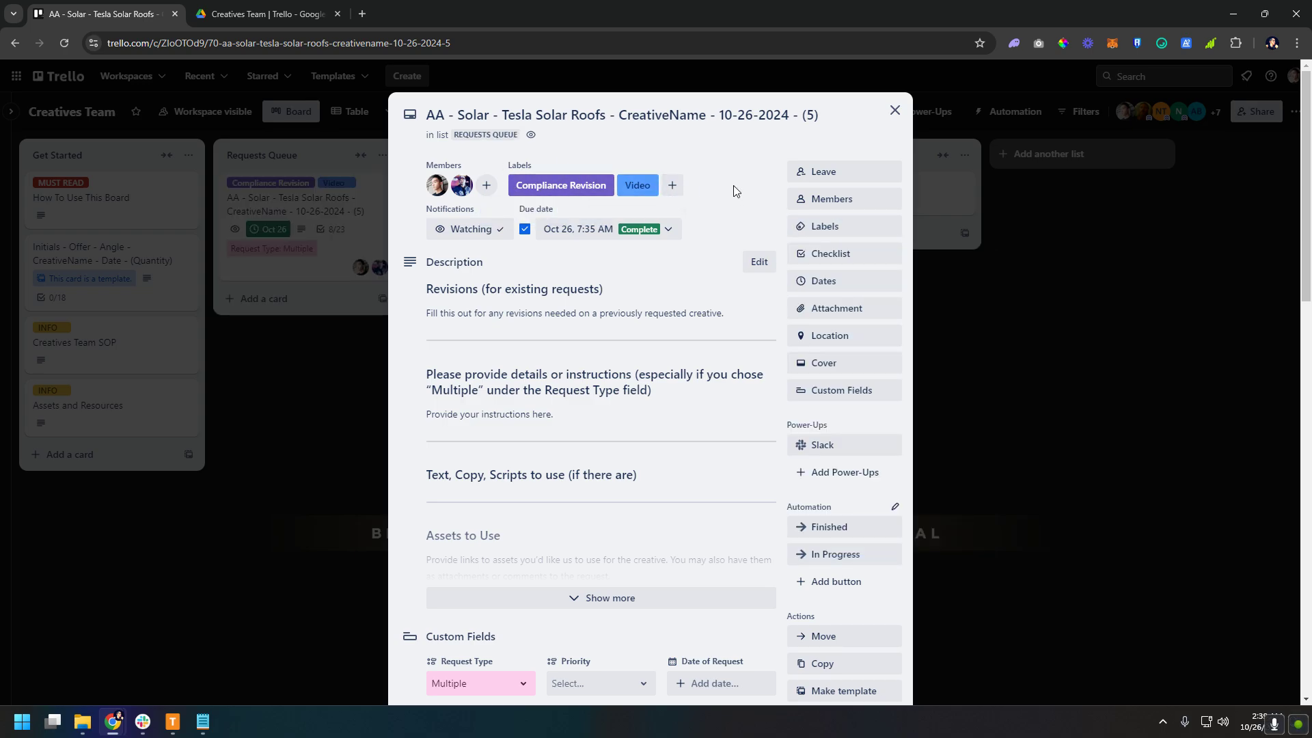
scroll(736, 220, down, 2)
scroll(736, 220, up, 2)
click(894, 111)
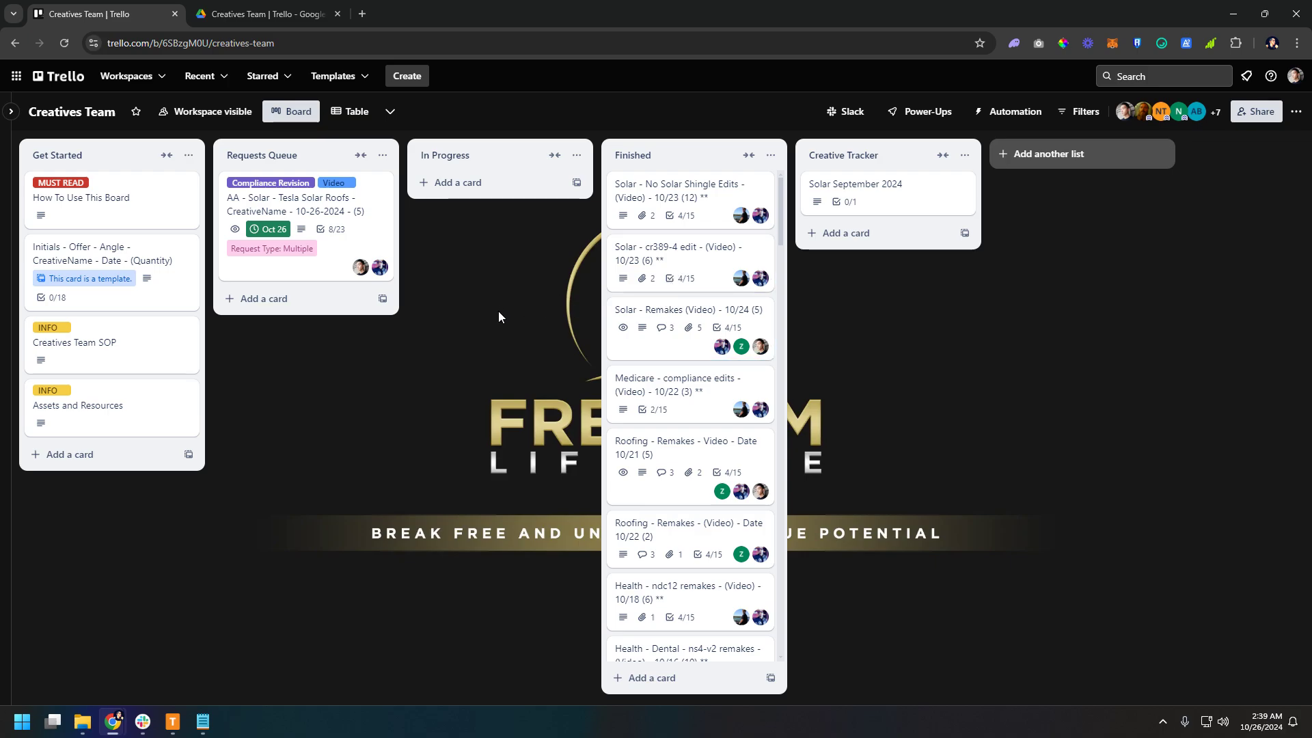
Step: Open the Tesla Solar Roofs card in the Requests Queue, run its In Progress automation and close the card
scroll(715, 311, down, 1)
scroll(669, 305, up, 1)
click(358, 210)
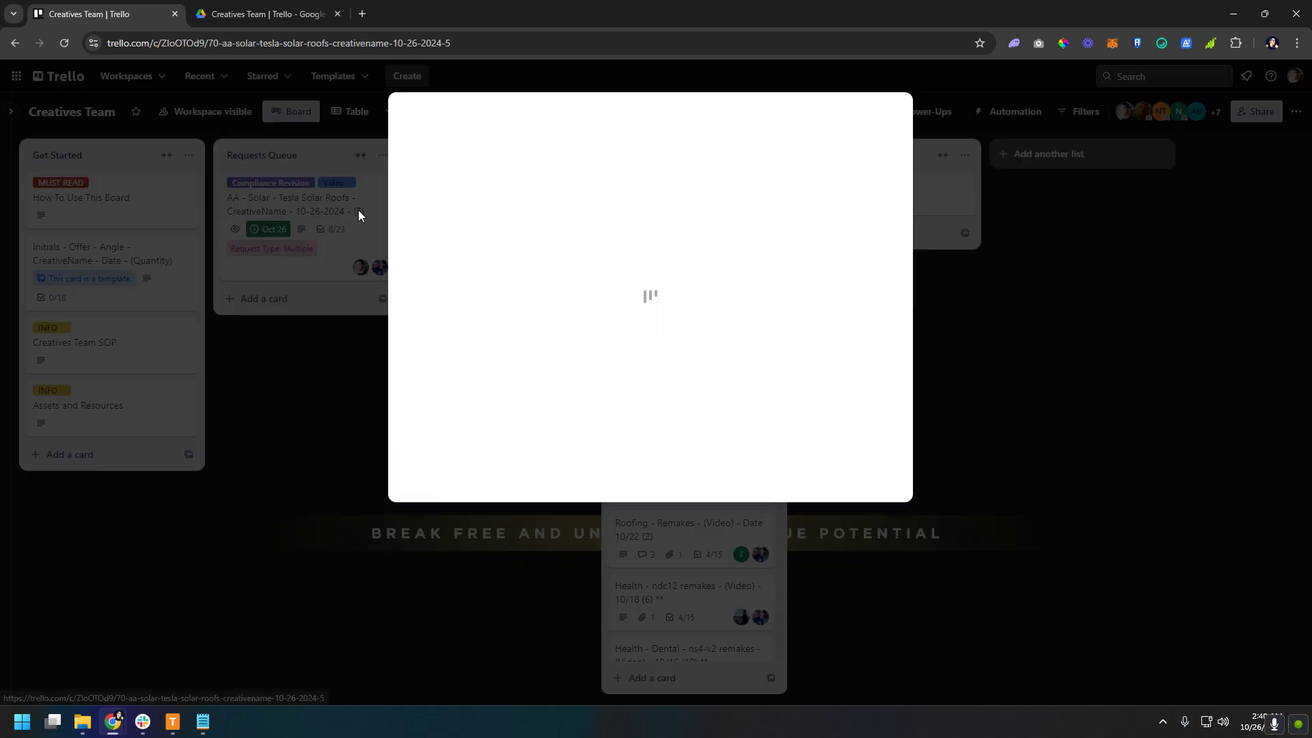
scroll(708, 246, down, 2)
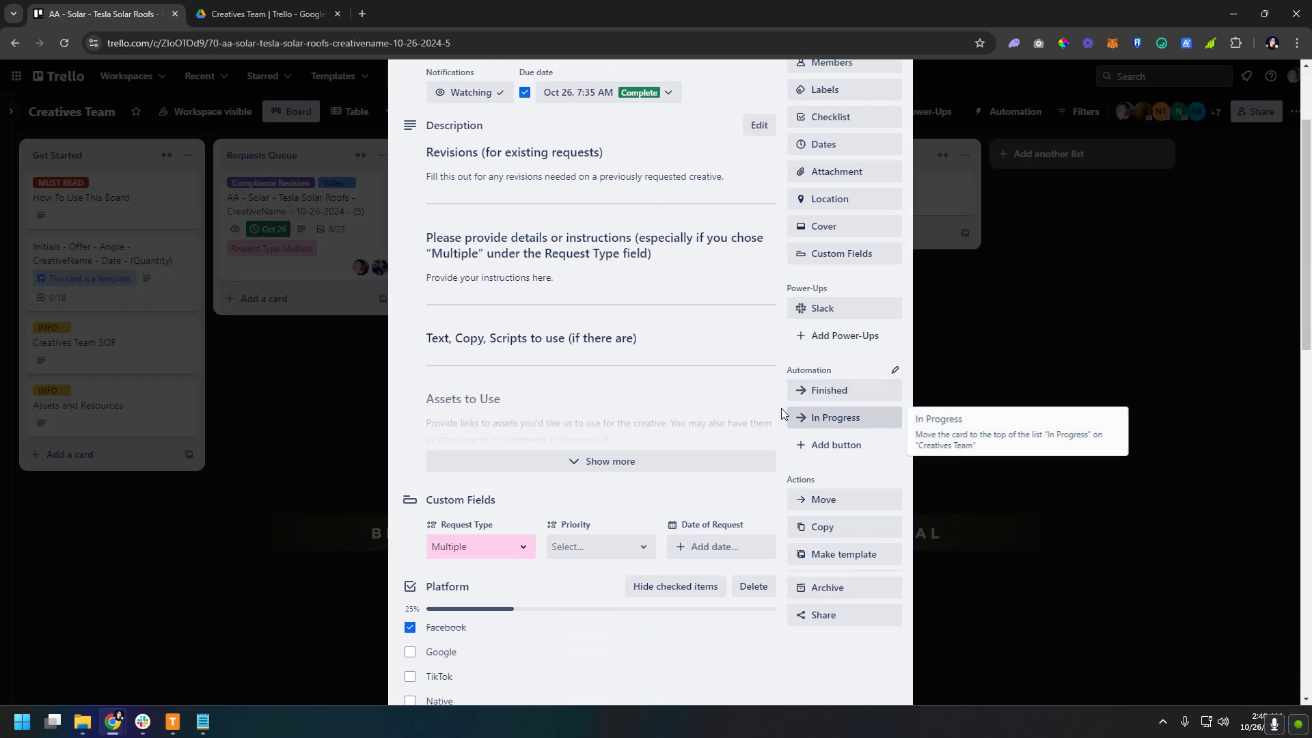
scroll(780, 412, up, 2)
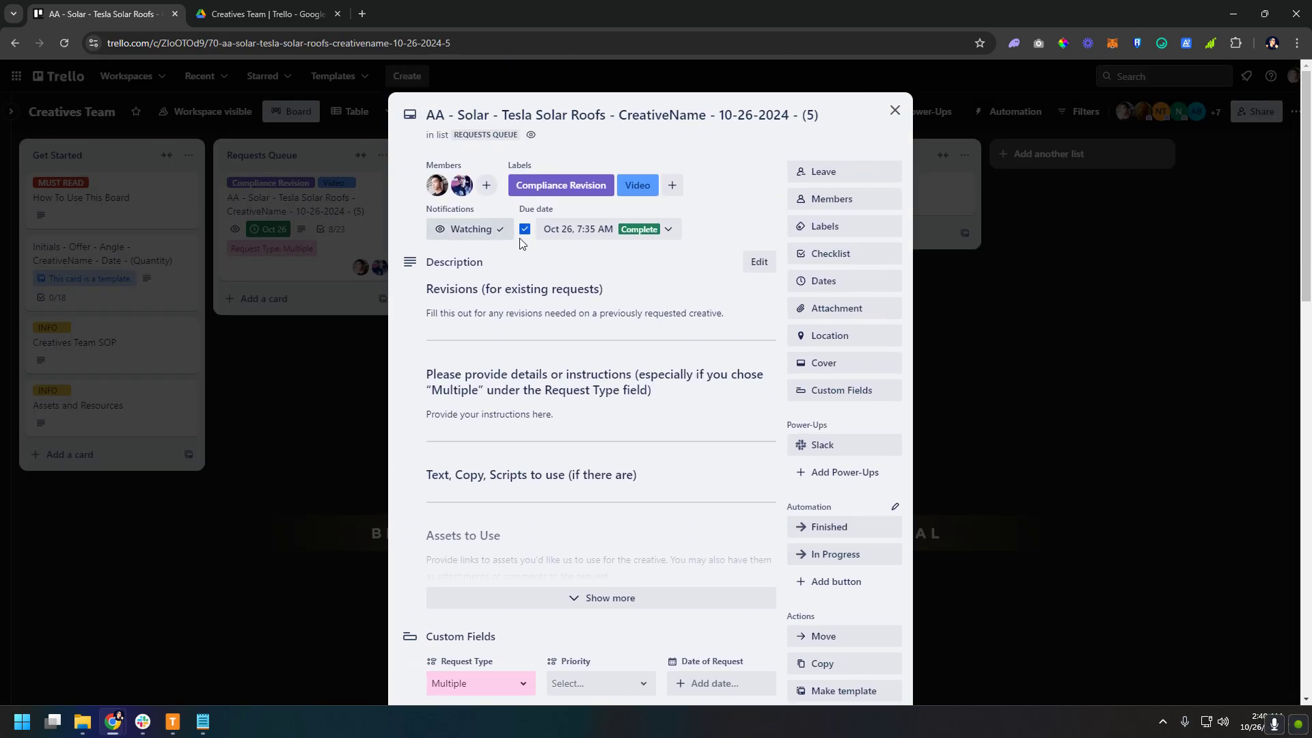
scroll(679, 279, down, 2)
scroll(738, 301, up, 2)
scroll(711, 372, down, 9)
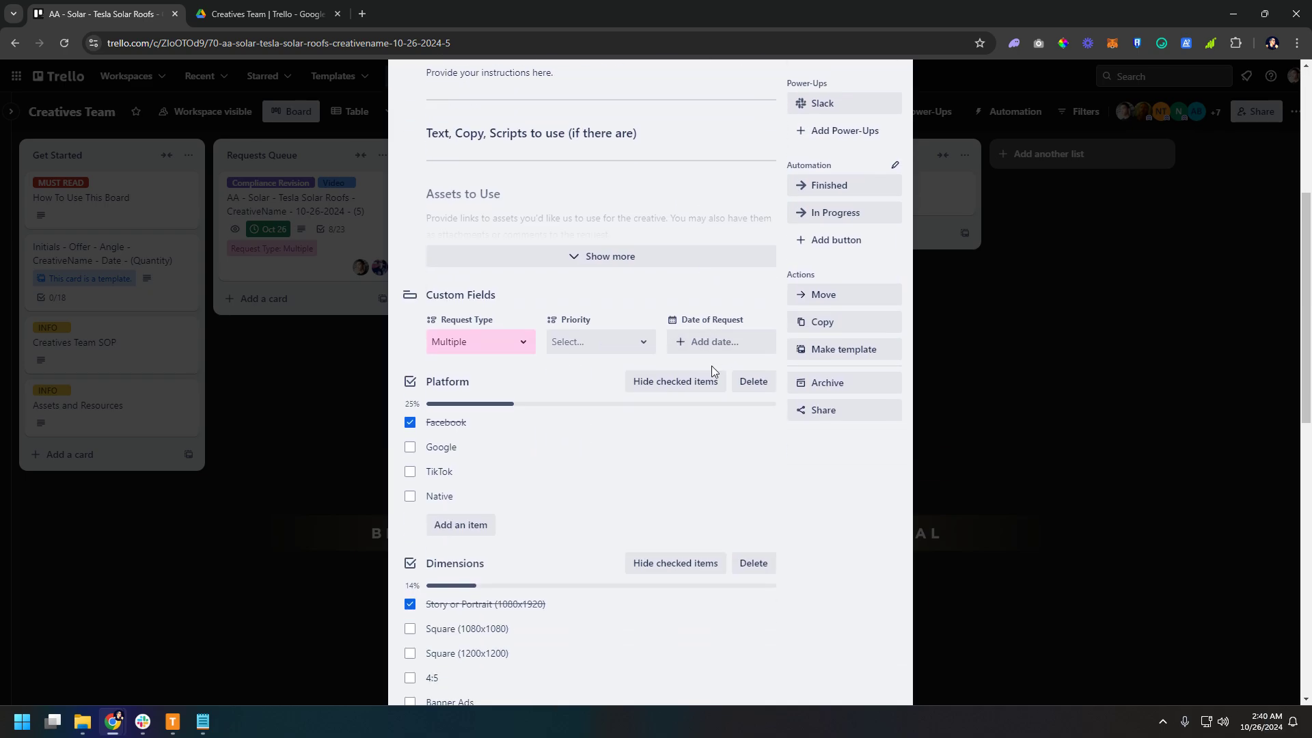
scroll(711, 372, down, 7)
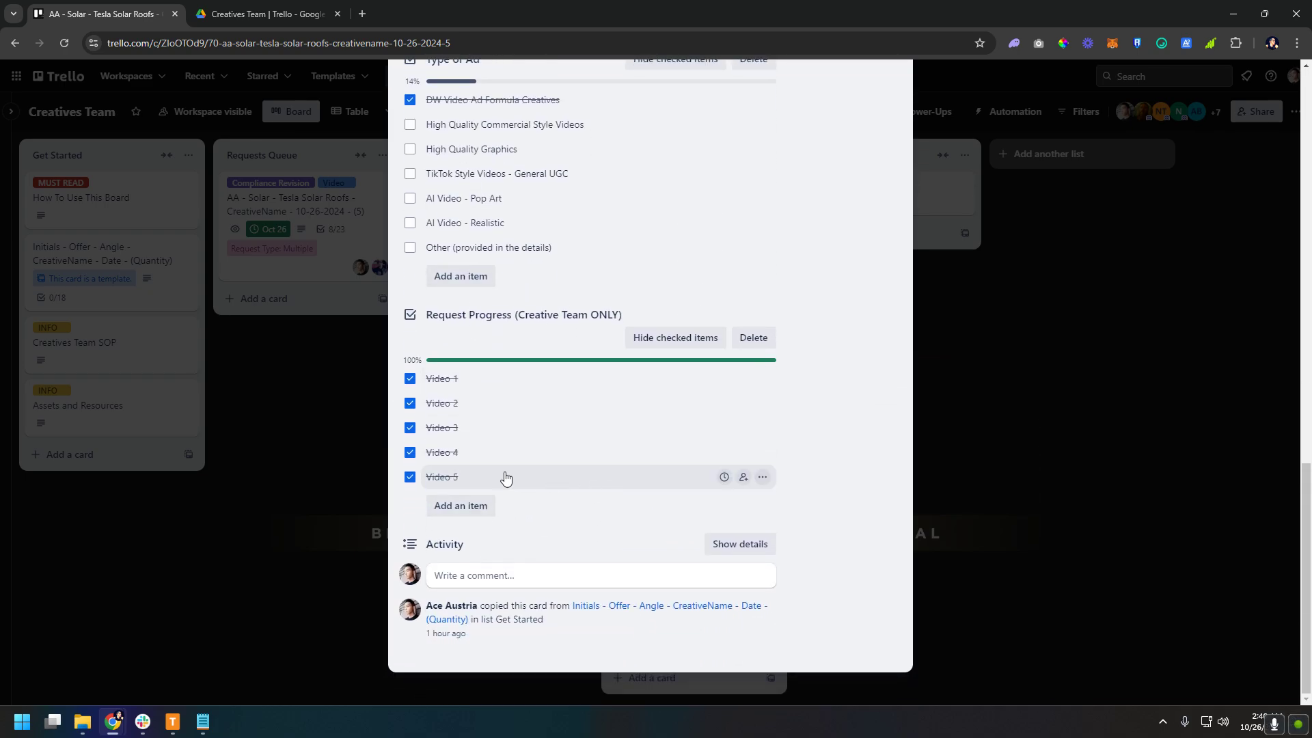
scroll(851, 495, up, 16)
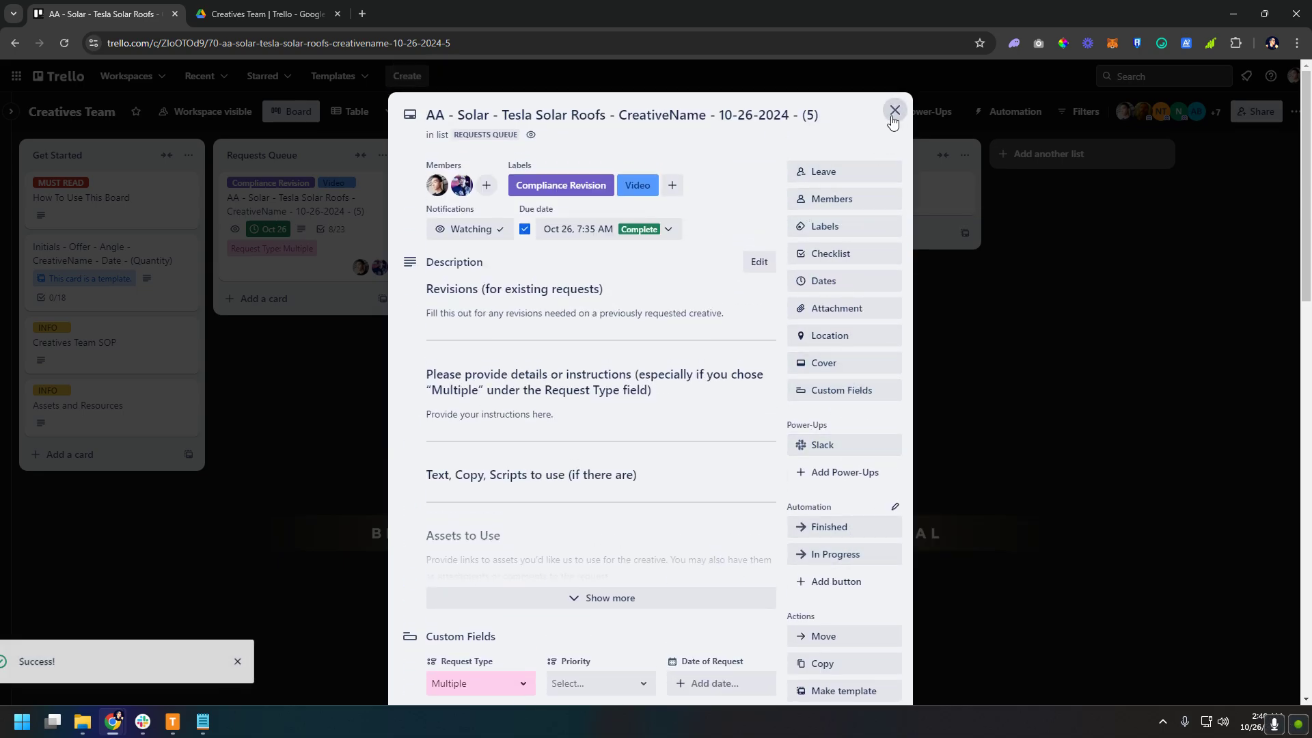
click(894, 110)
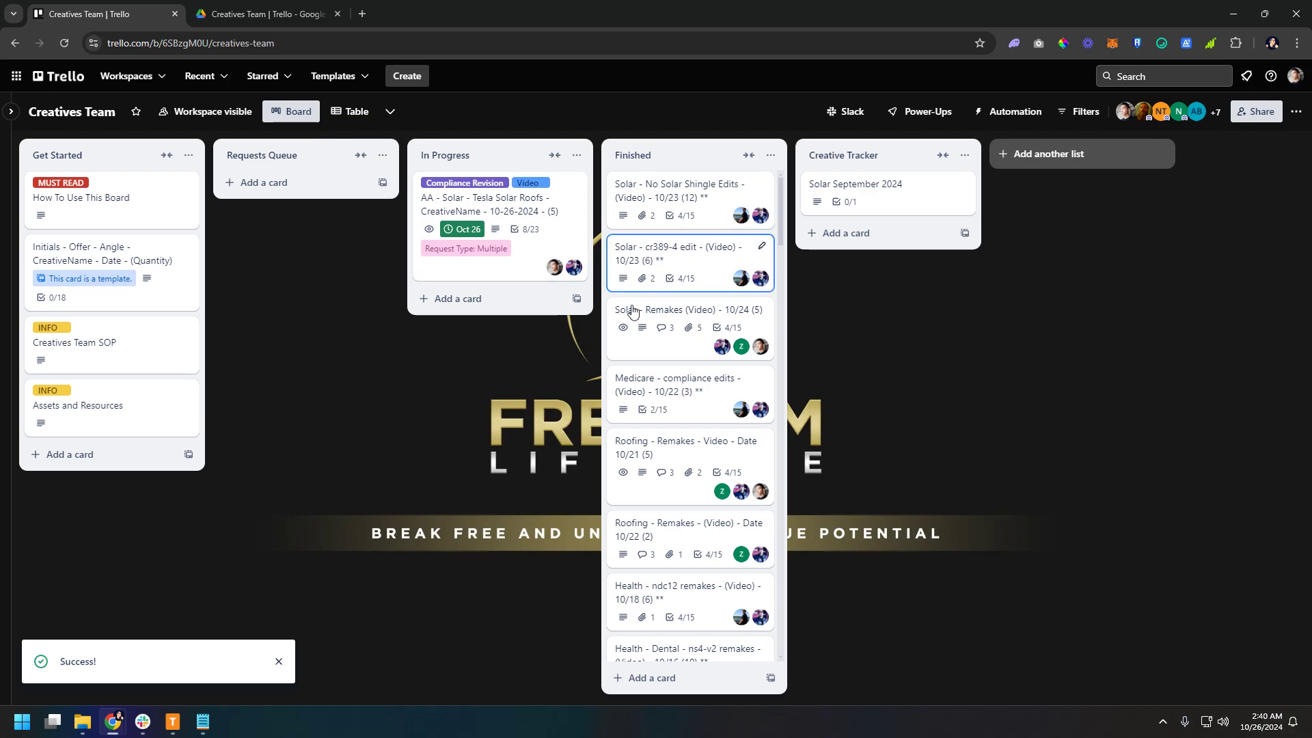